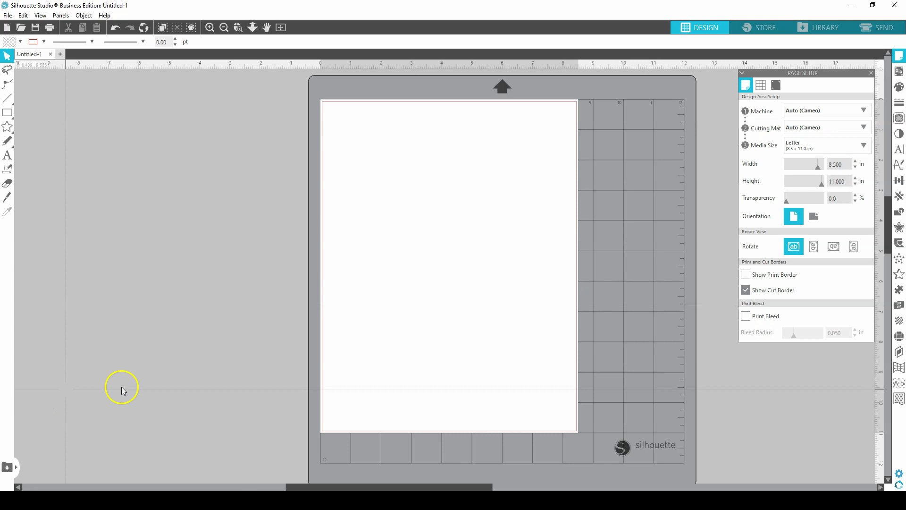
- Save the blank design to the hard drive as contact_card2 in the Contact Card Graphics folder
left_click(7, 15)
left_click(8, 15)
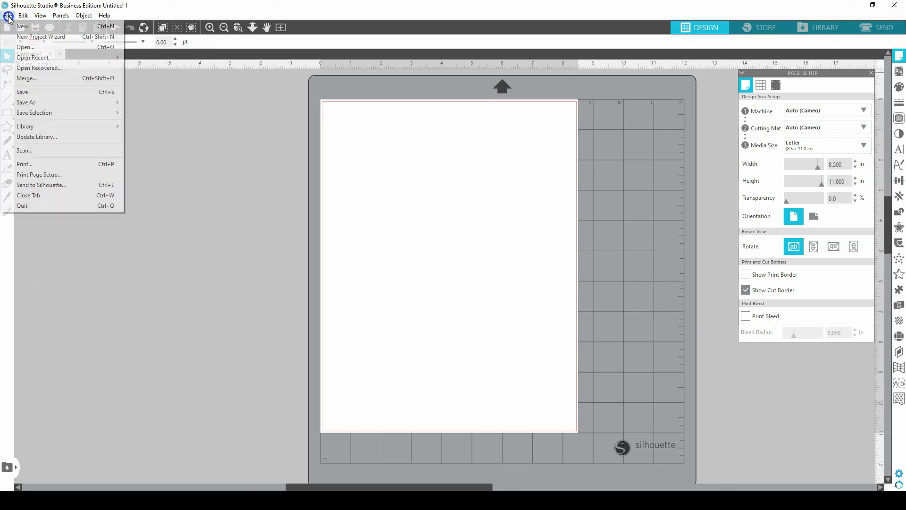
left_click(55, 103)
left_click(154, 104)
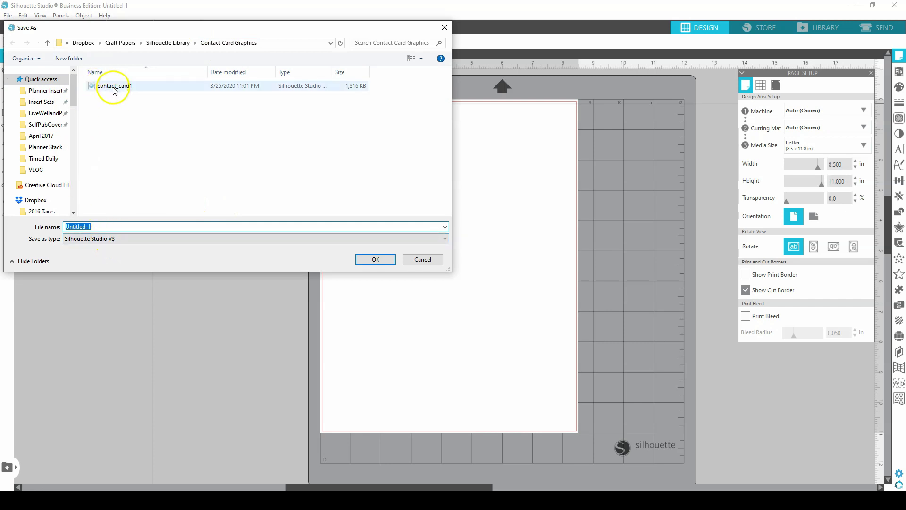
type("c")
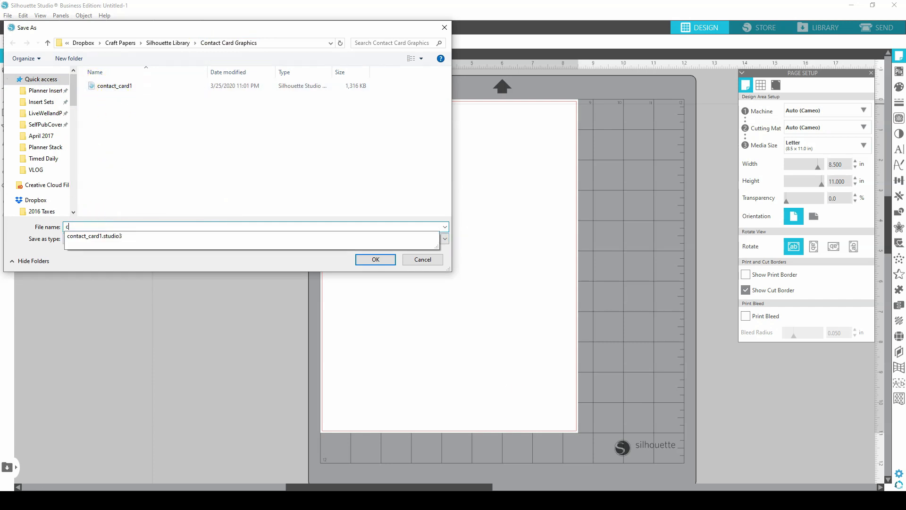
type("ontact_card2")
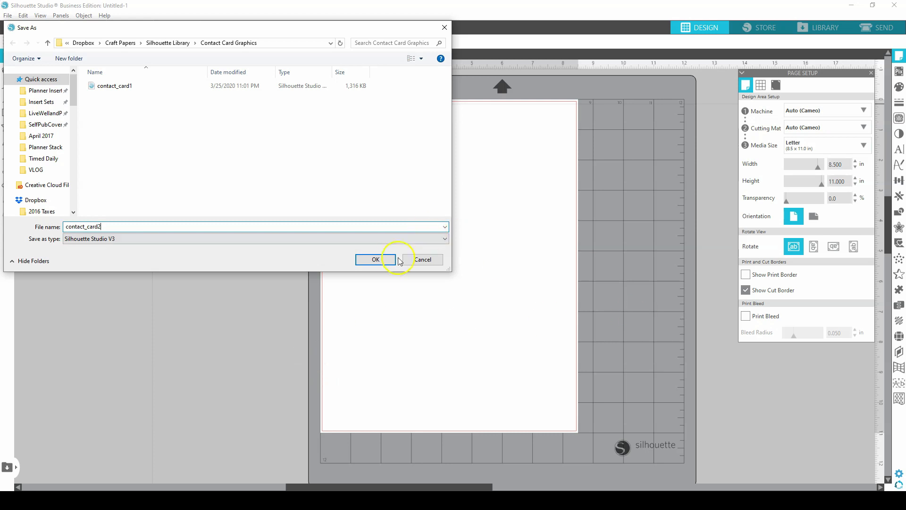
left_click(376, 259)
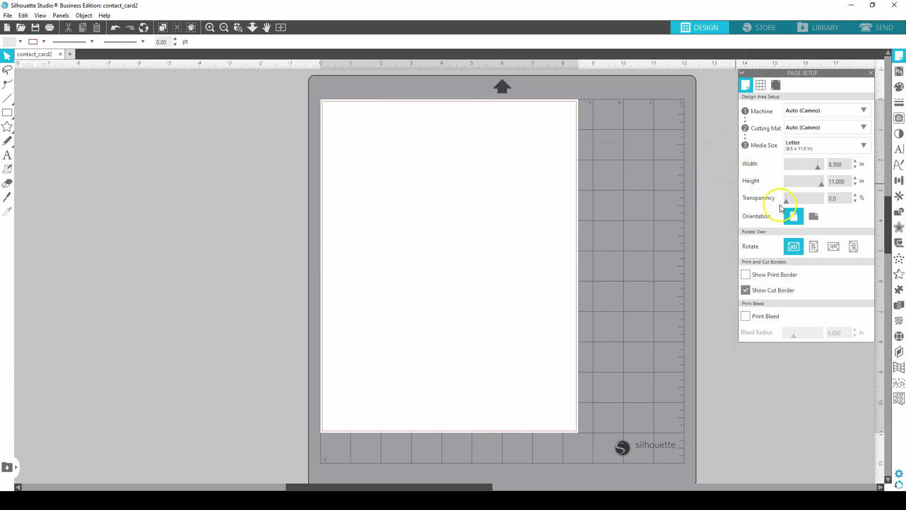
- Turn registration marks On: 0.787 in length, 0.50 thickness, 0.625 in inset
left_click(776, 87)
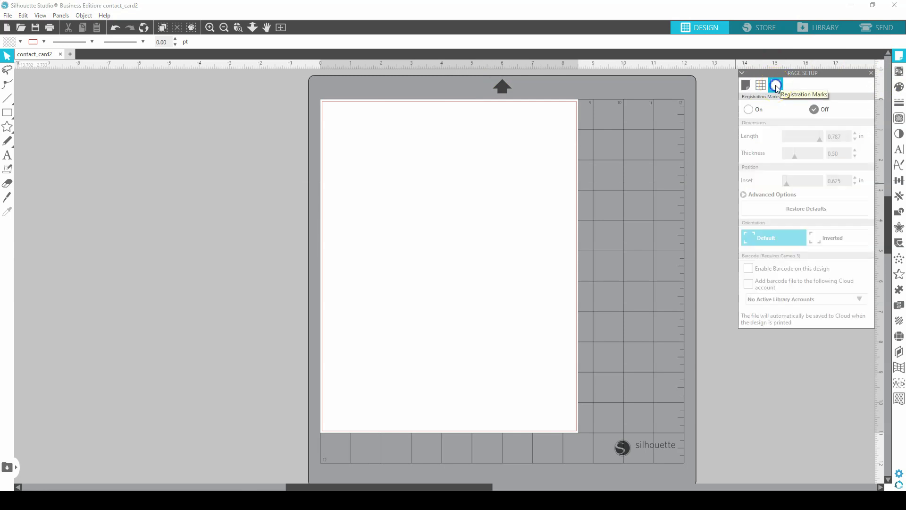
left_click(750, 110)
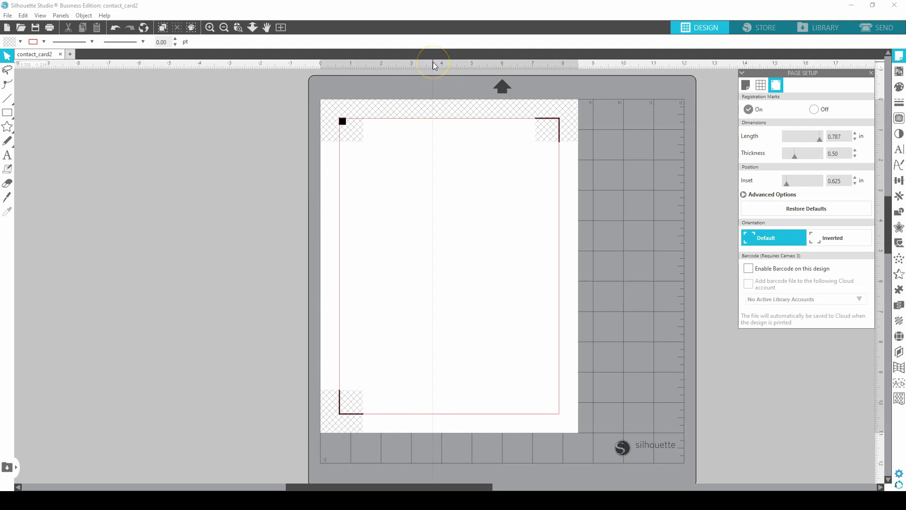
- Add two horizontal guides at the top and bottom of the page, and shift the vertical guide left
left_click_drag(433, 64, 461, 146)
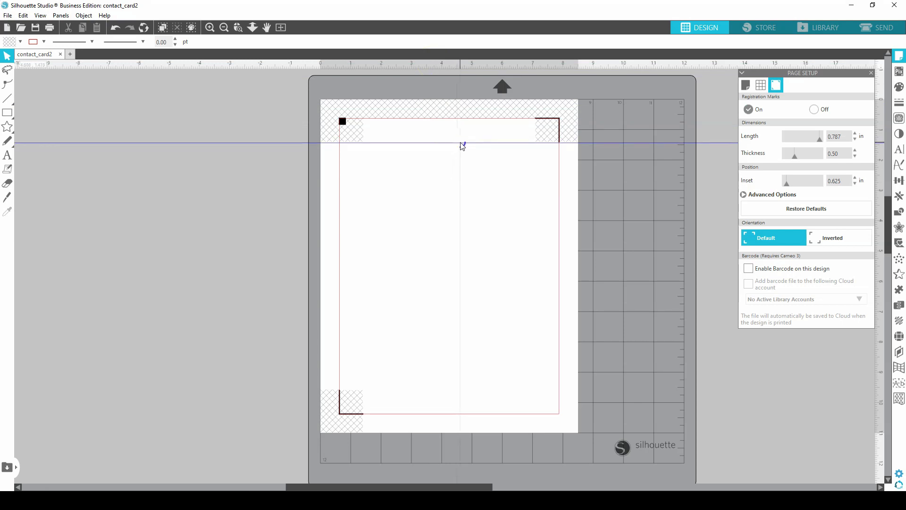
left_click(462, 144)
left_click(477, 85)
left_click_drag(476, 85, 442, 72)
left_click_drag(439, 61, 437, 393)
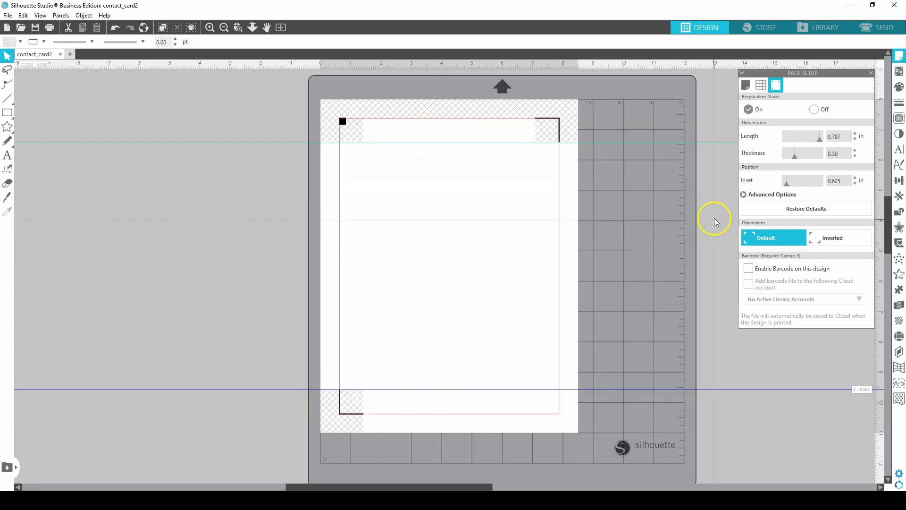
- Draw and delete a temporary test line, then add vertical guides at X 1.437 and 7.125 in
left_click(7, 97)
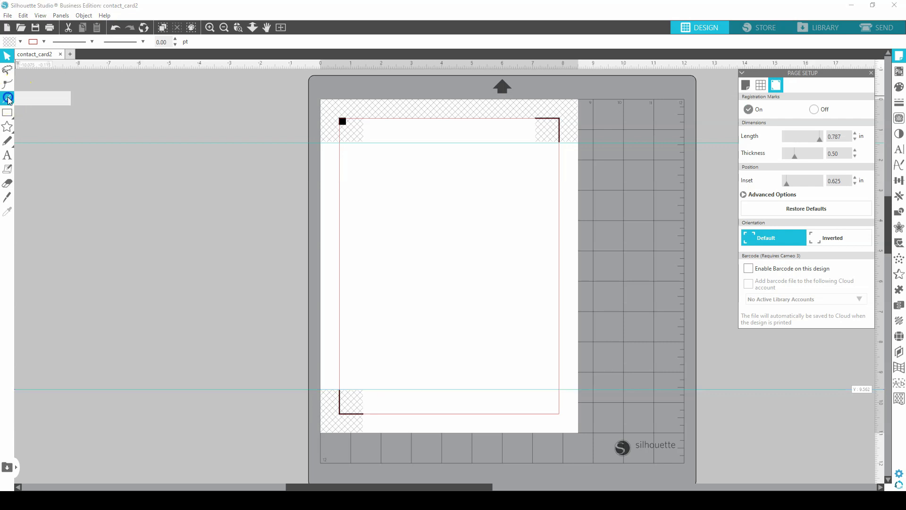
left_click_drag(359, 204, 650, 203)
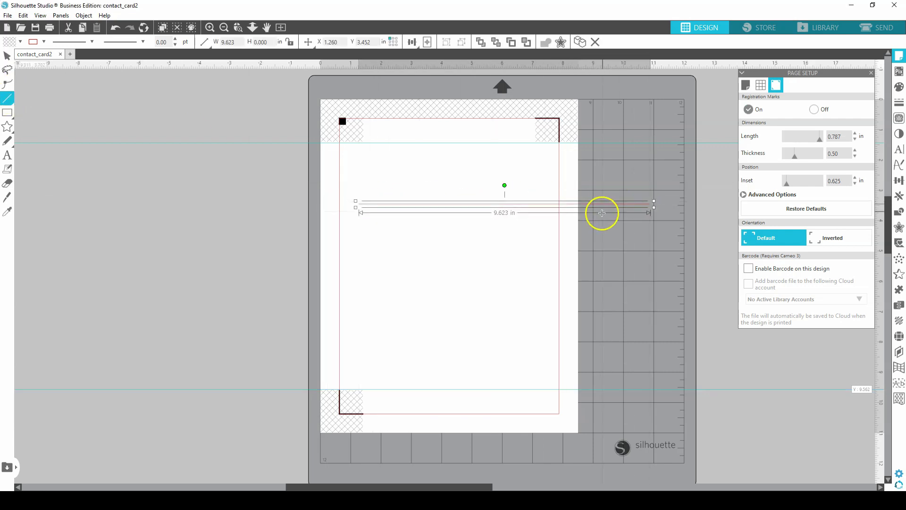
left_click(7, 56)
left_click(421, 204)
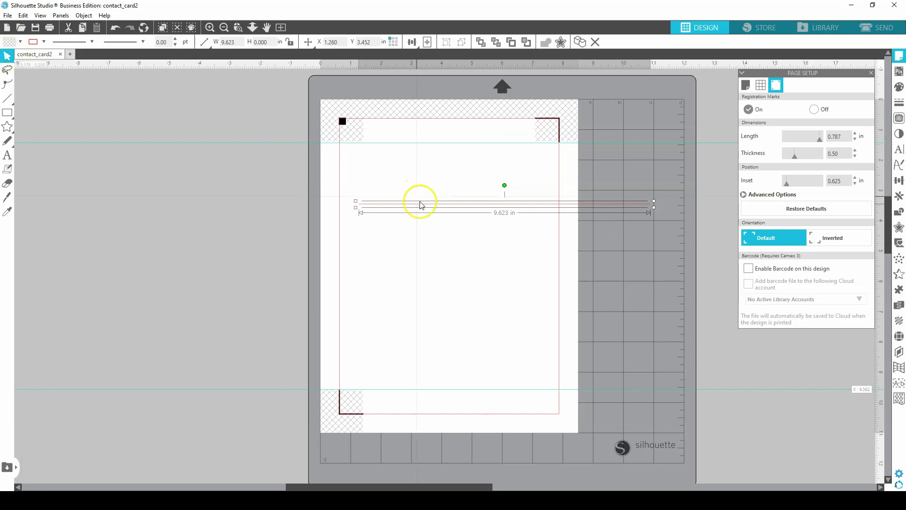
left_click_drag(422, 206, 368, 159)
left_click(437, 234)
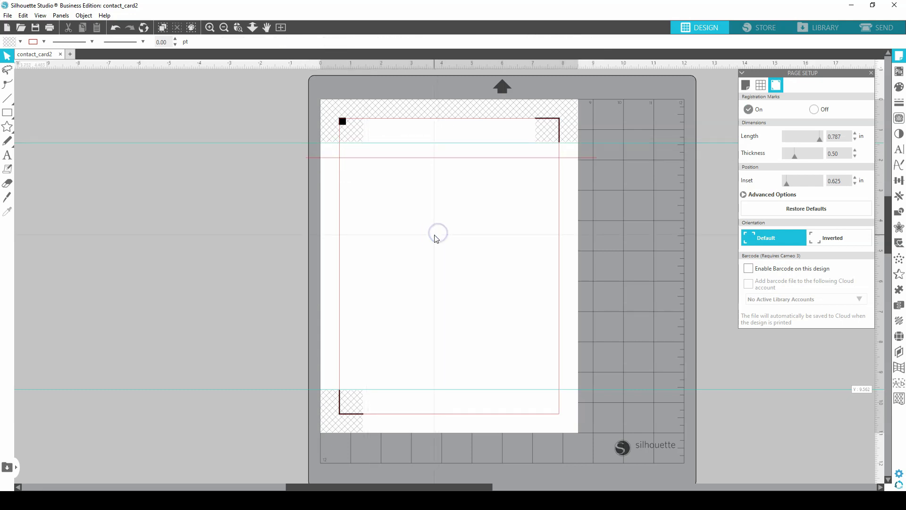
left_click_drag(421, 157, 431, 258)
left_click(431, 261)
left_click(446, 259)
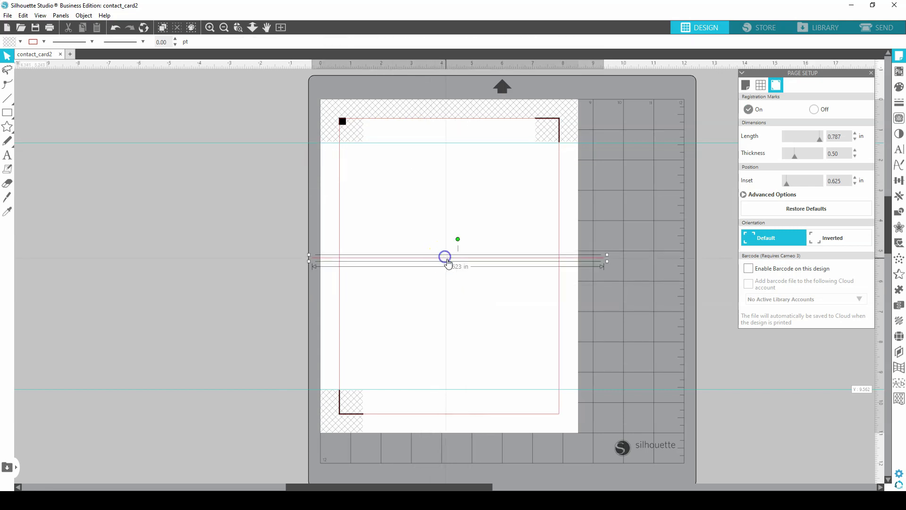
key("Delete")
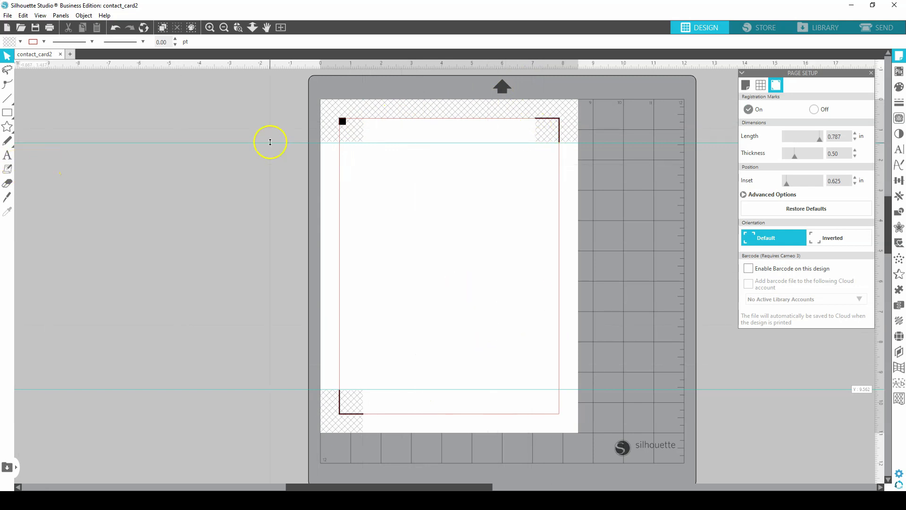
left_click_drag(881, 194, 364, 240)
left_click_drag(879, 256, 537, 285)
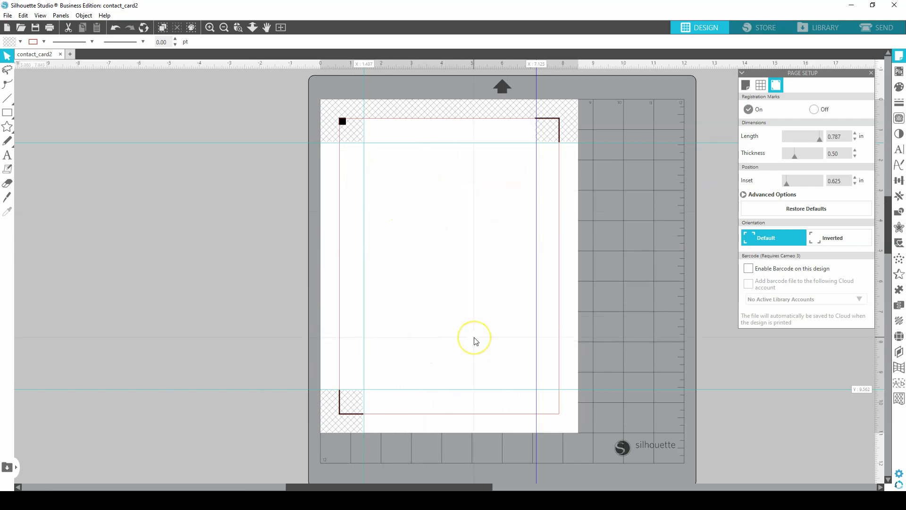
- Draw a 5.687 × 8.125 in rectangle filling the guide frame, then add a horizontal guide mid-page
scroll(473, 340, "left", 1)
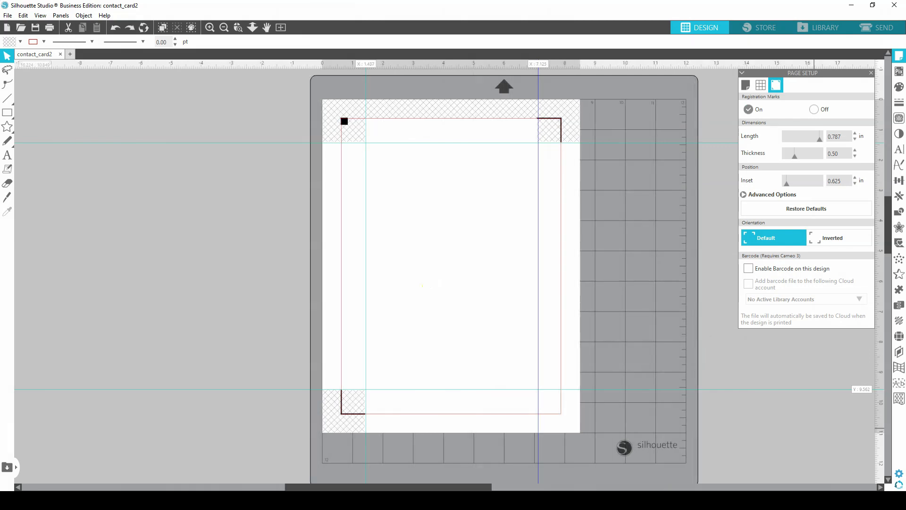
scroll(421, 285, "up", 1)
scroll(30, 245, "up", 1)
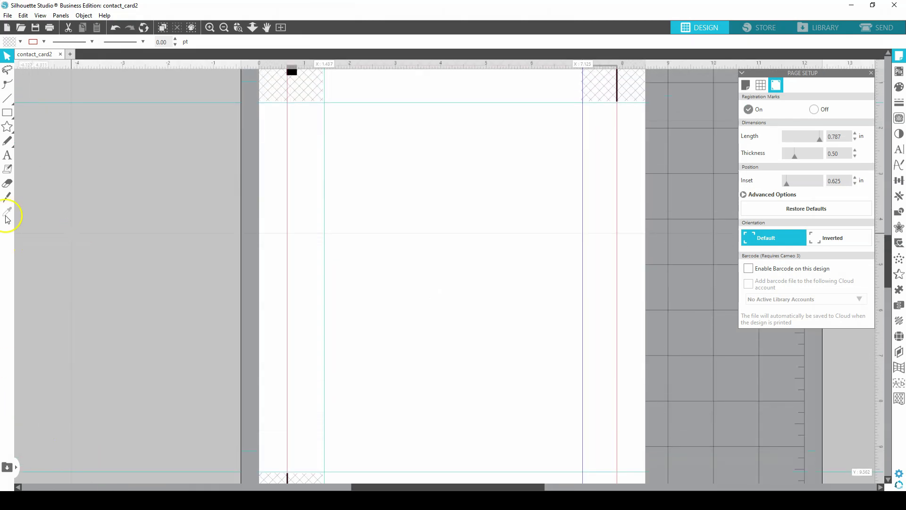
left_click(7, 113)
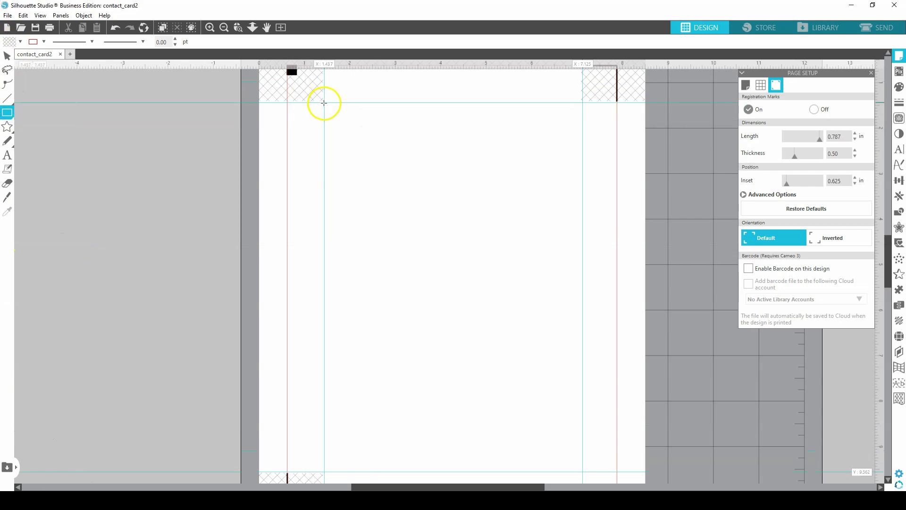
left_click_drag(325, 102, 582, 472)
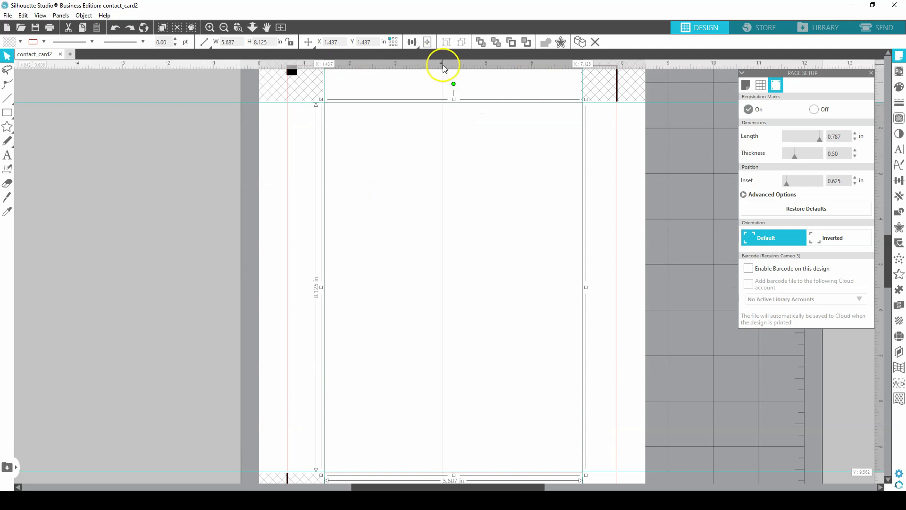
left_click_drag(442, 68, 462, 289)
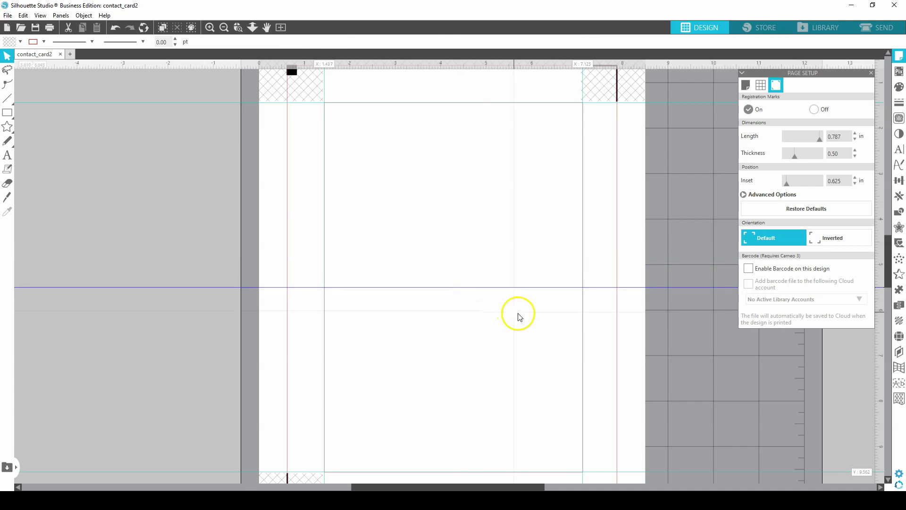
- Use the rectangle's centre to place a vertical guide at X 4.250 in
left_click(322, 203)
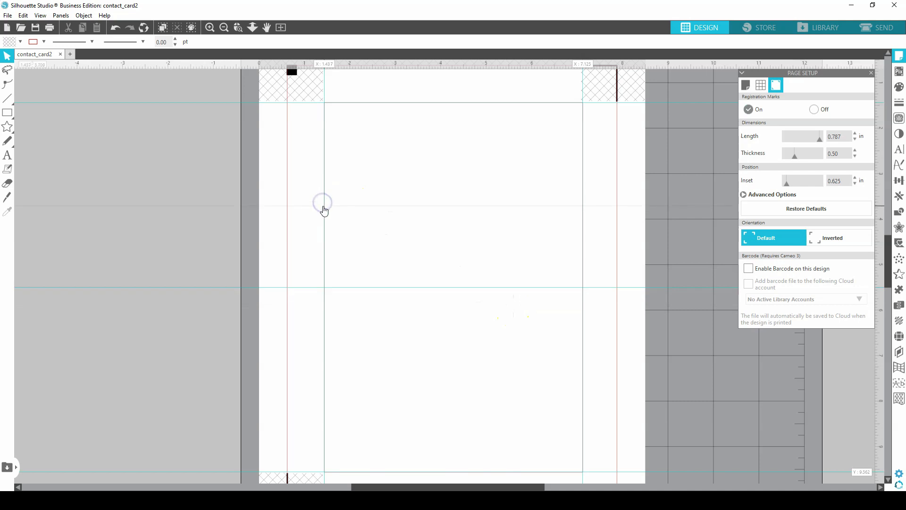
left_click(324, 212)
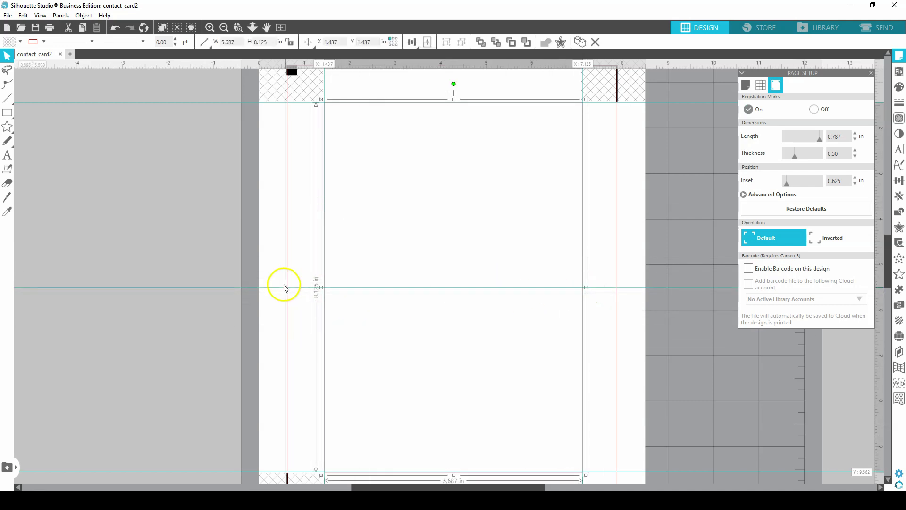
left_click(877, 215)
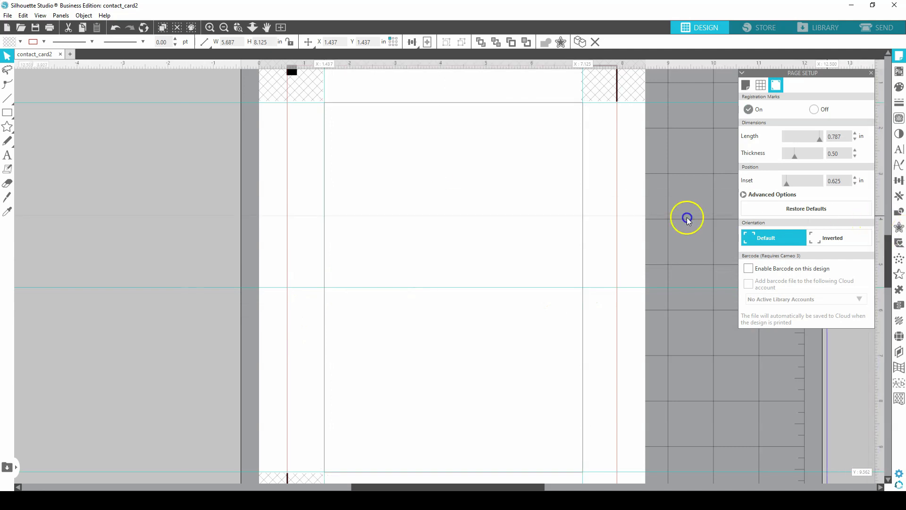
left_click(452, 202)
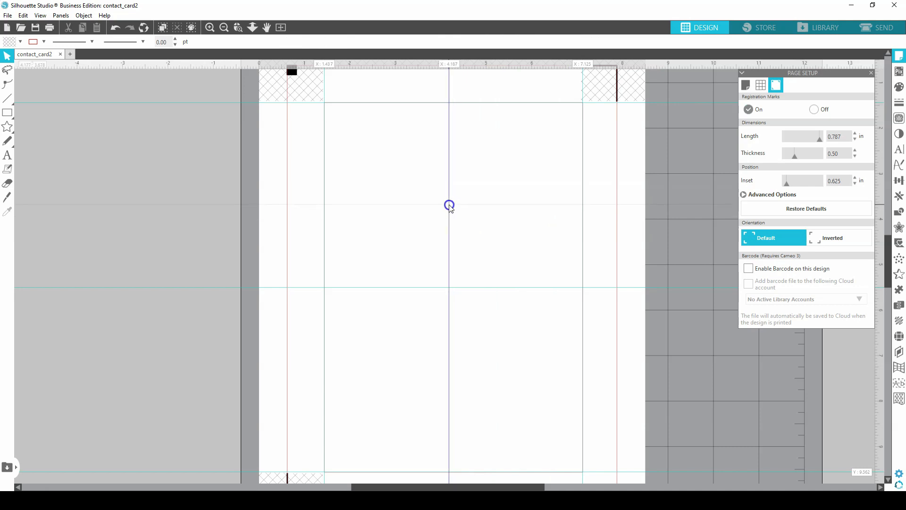
left_click(430, 101)
left_click(512, 182)
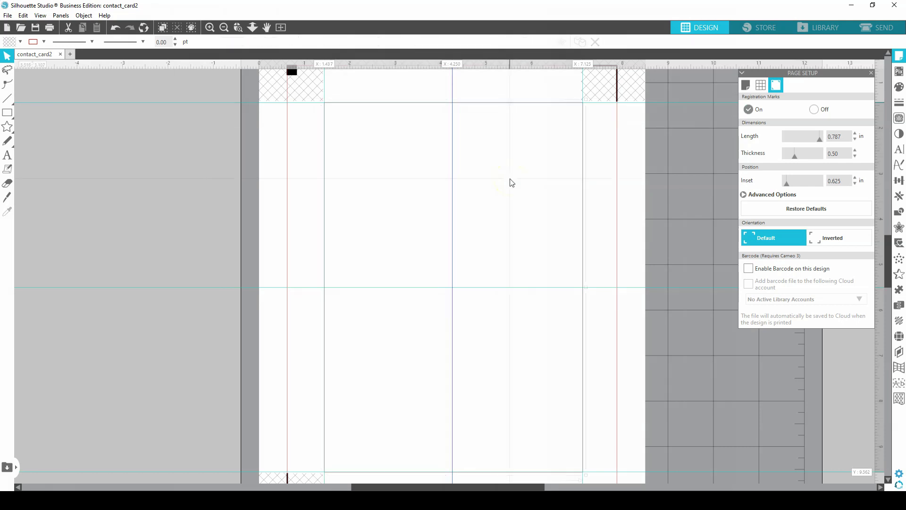
left_click(404, 108)
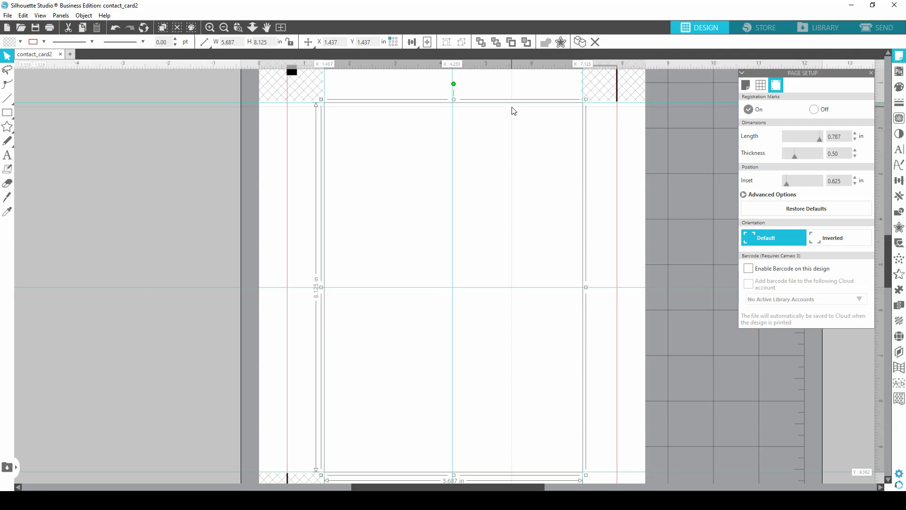
left_click(513, 111)
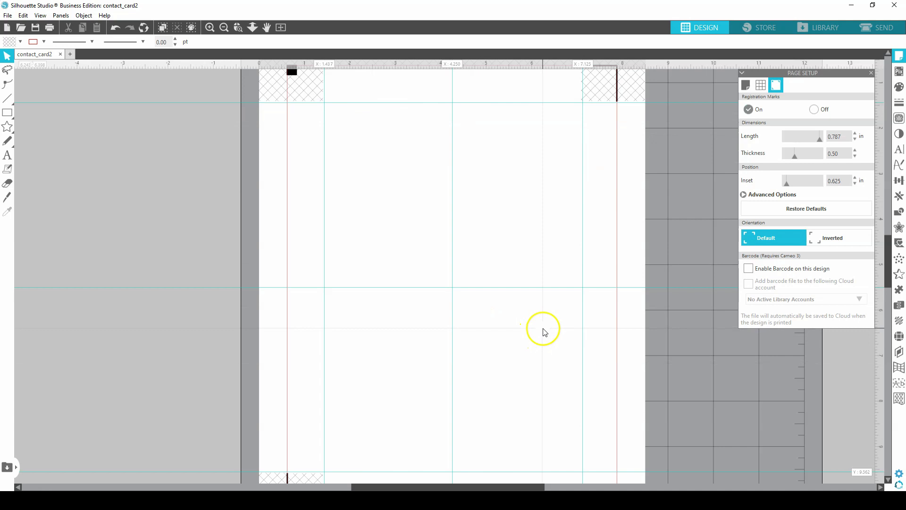
scroll(252, 85, "up", 1)
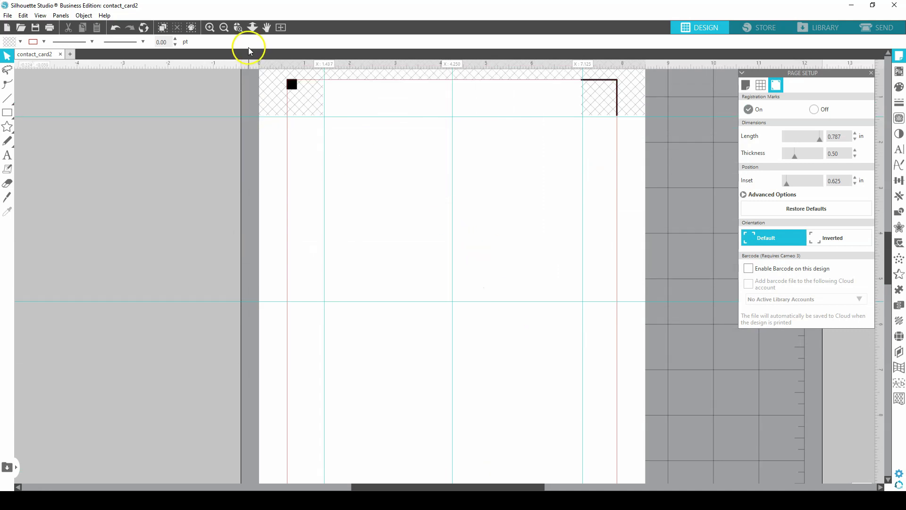
- Show the Layers panel with the layers list
left_click(6, 112)
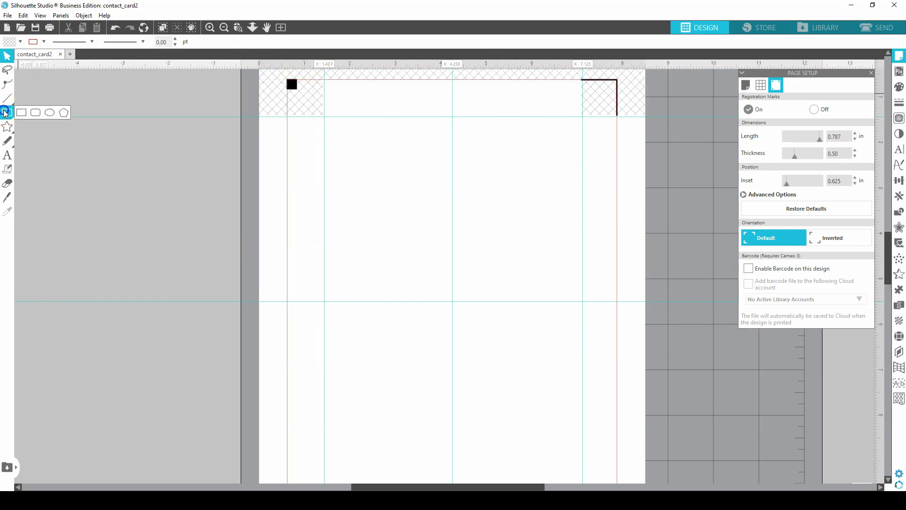
left_click(21, 112)
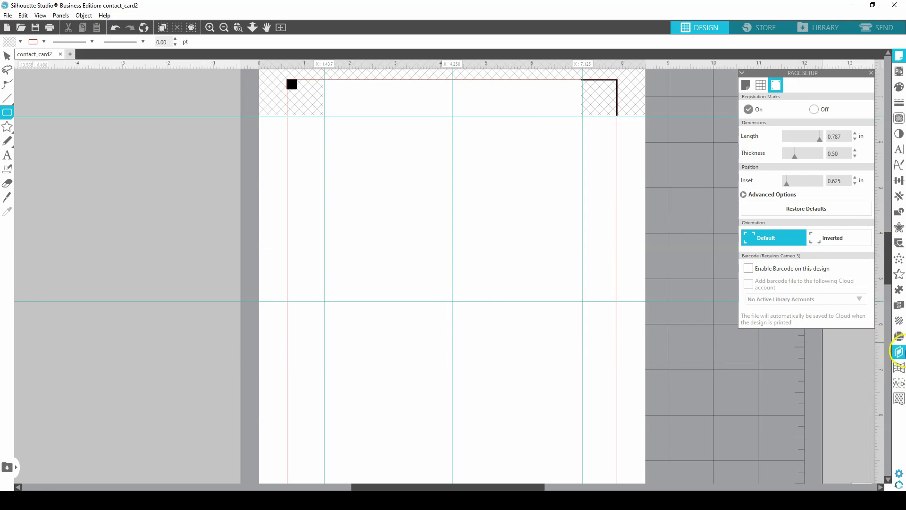
left_click(898, 357)
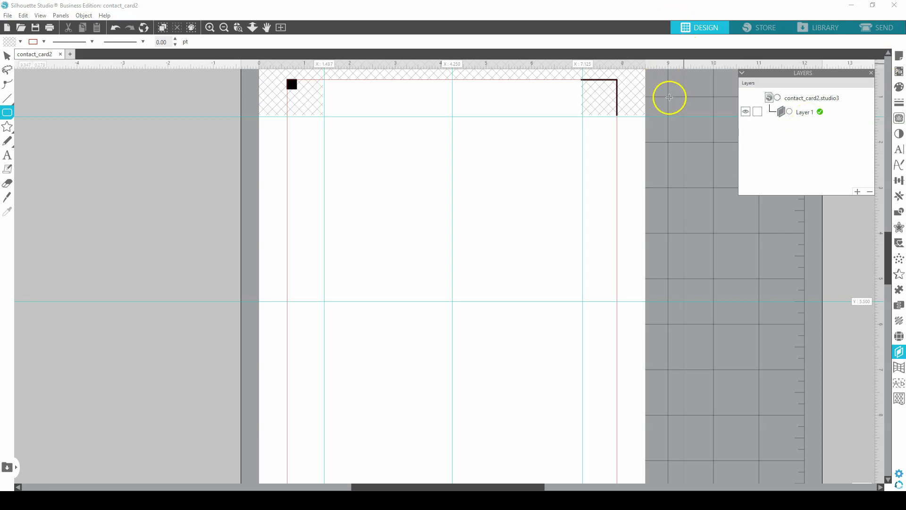
left_click(793, 112)
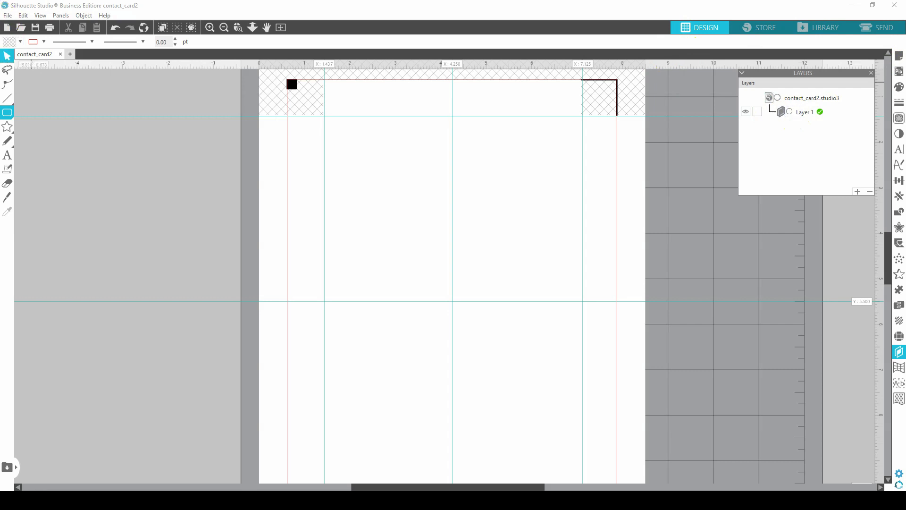
- Draw a 2.812 × 4.062 in rounded rectangle from the top-left guide intersection
left_click(7, 113)
left_click(33, 115)
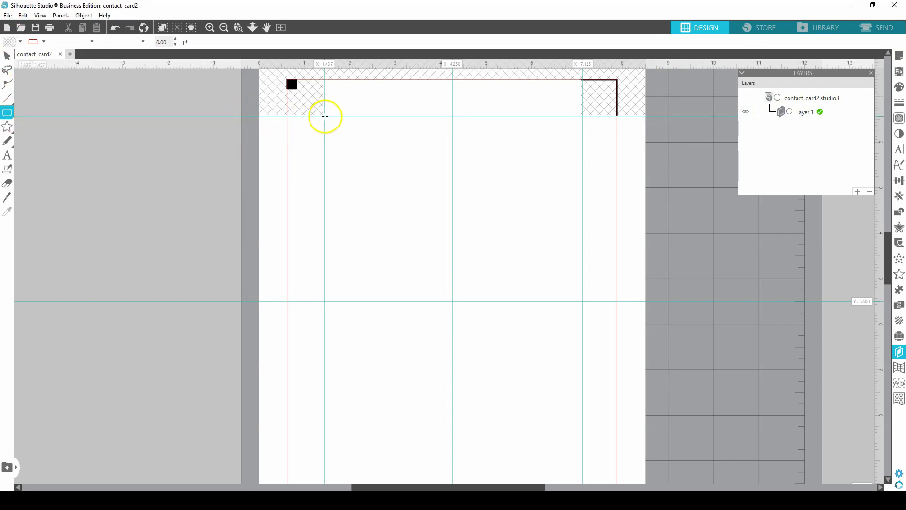
left_click_drag(324, 117, 452, 300)
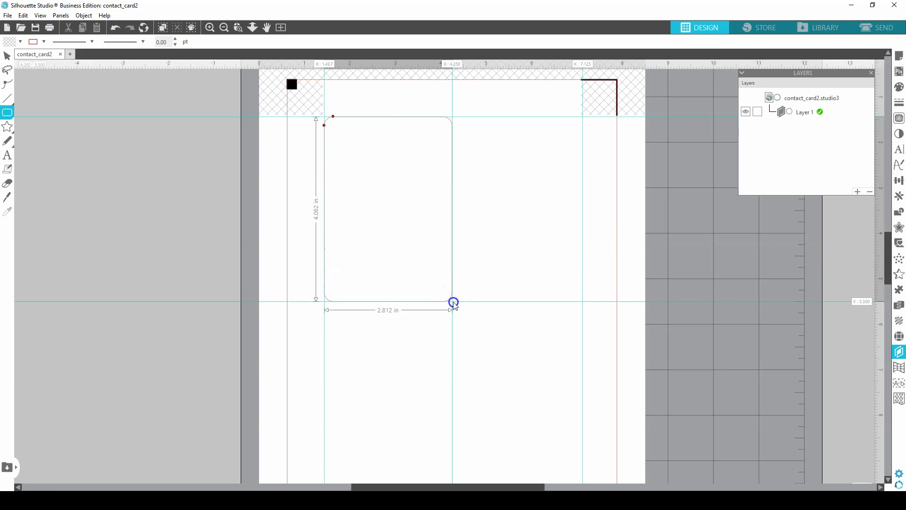
left_click_drag(455, 306, 453, 301)
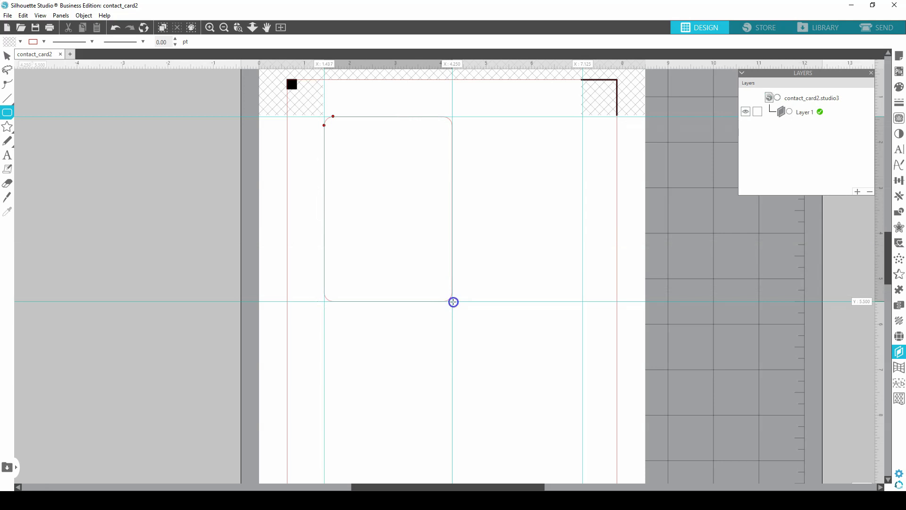
key("i")
scroll(457, 290, "up", 3)
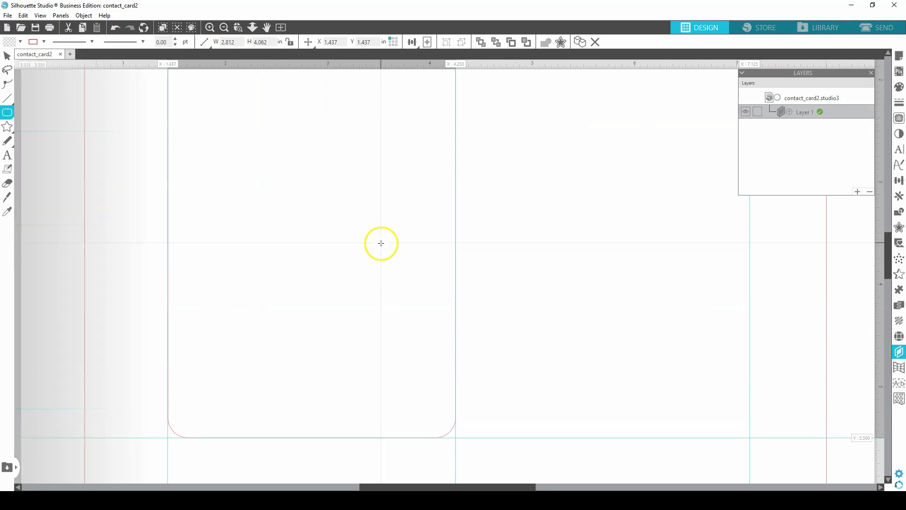
scroll(383, 247, "down", 2)
key("r")
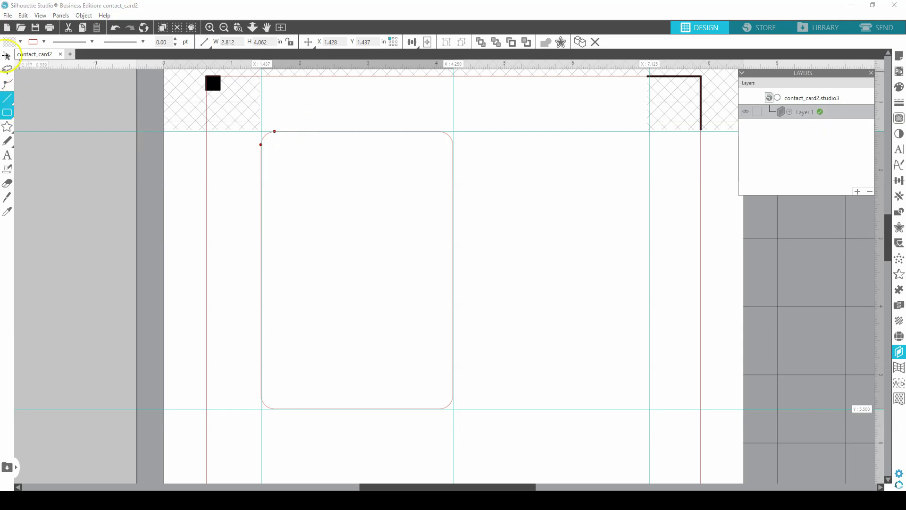
- Resize the rounded rectangle to 3.000 in wide by 4.000 in tall
left_click(8, 56)
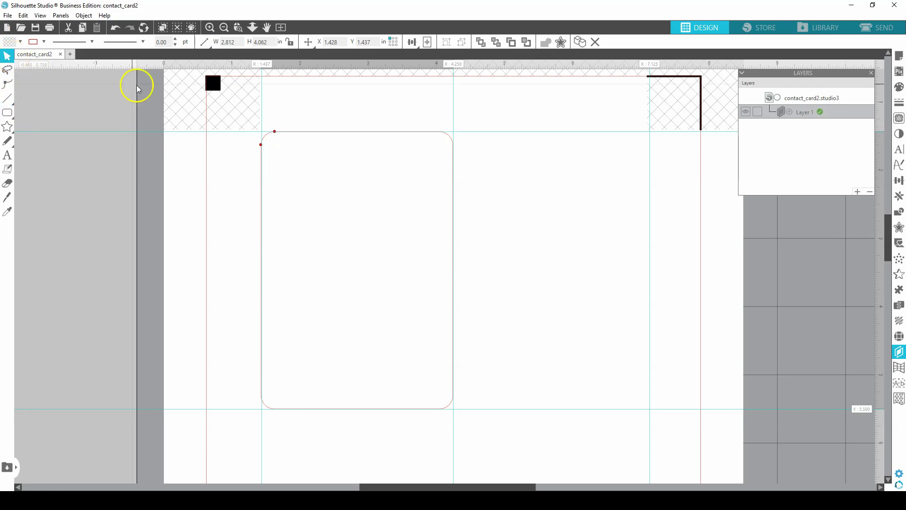
left_click_drag(347, 126, 372, 164)
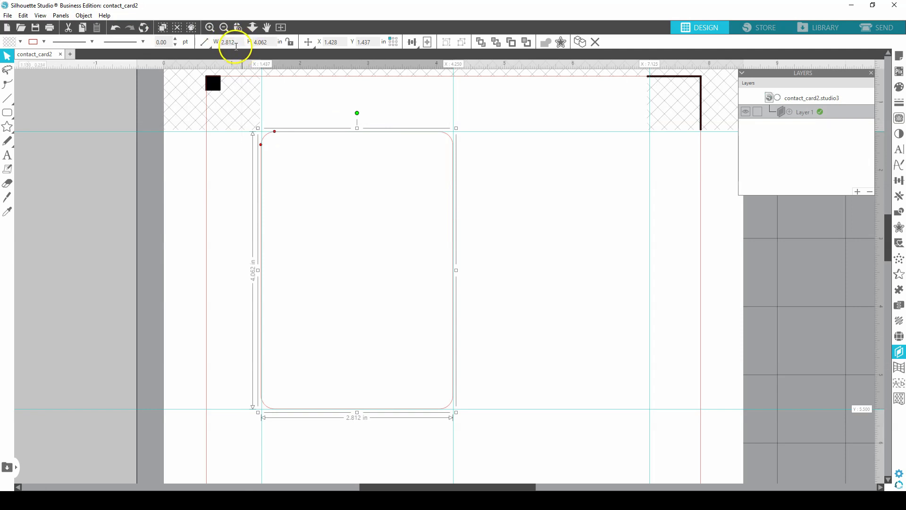
left_click(271, 44)
key("Return")
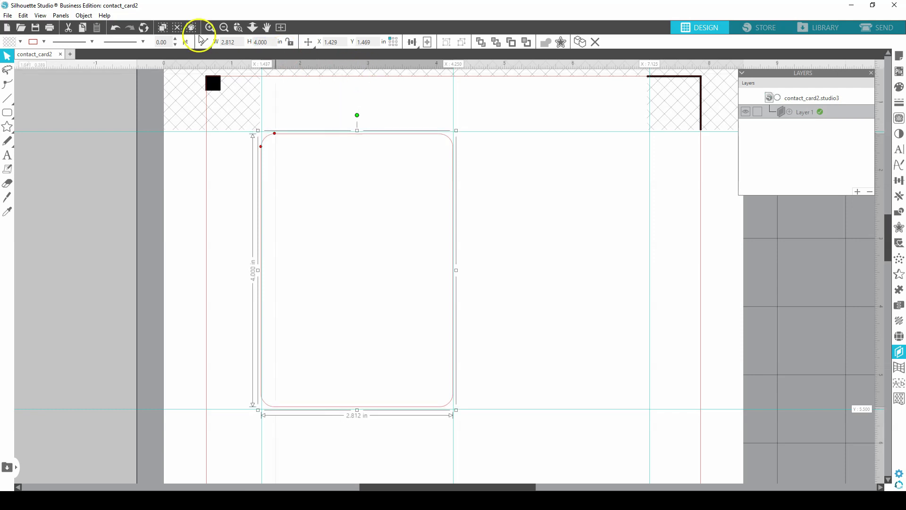
left_click(236, 43)
key("Return")
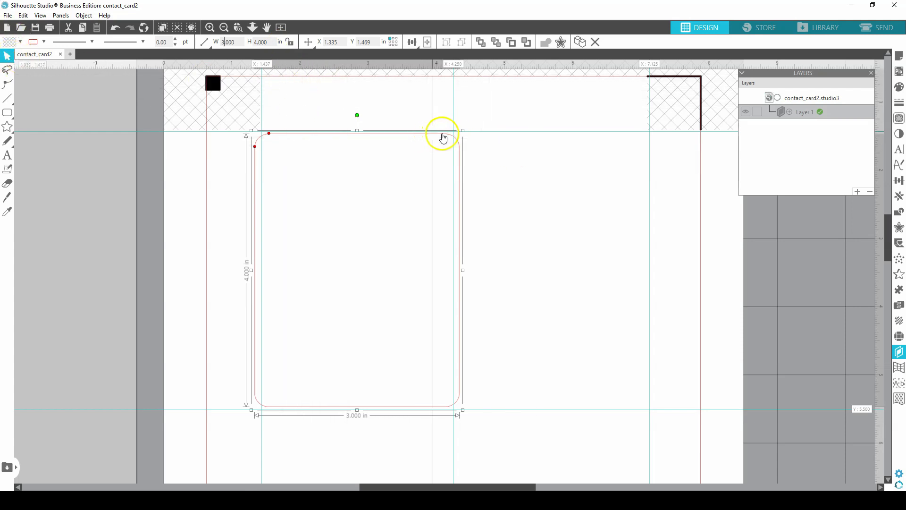
- Nudge the rounded rectangle into place so its top sits at Y 1.500 in
left_click_drag(454, 140, 443, 140)
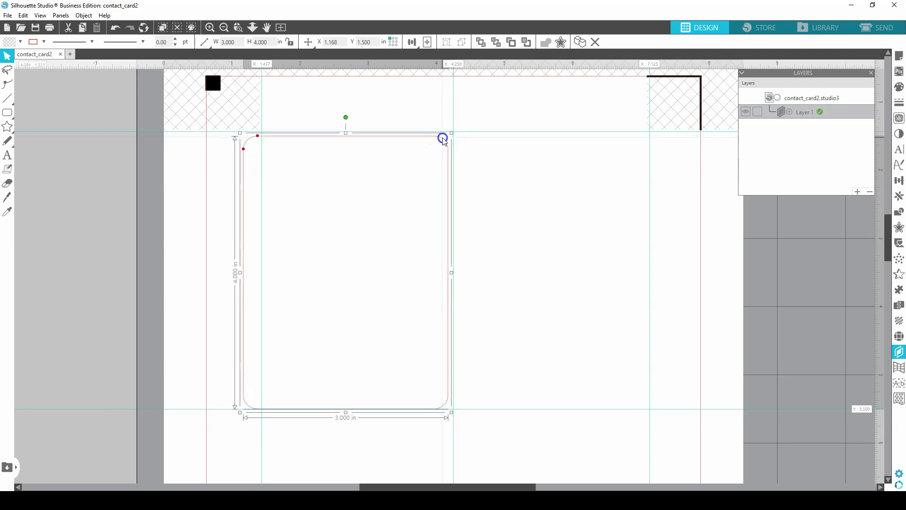
left_click(479, 146)
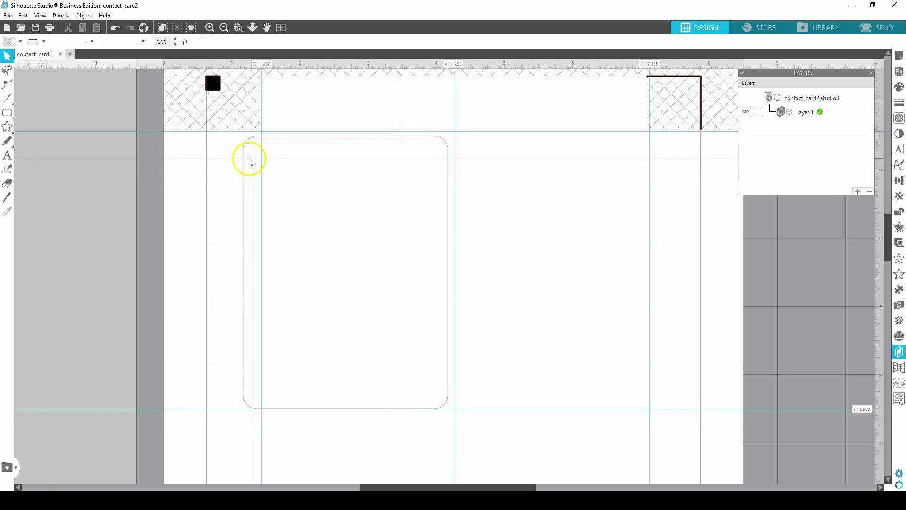
left_click_drag(442, 144, 441, 142)
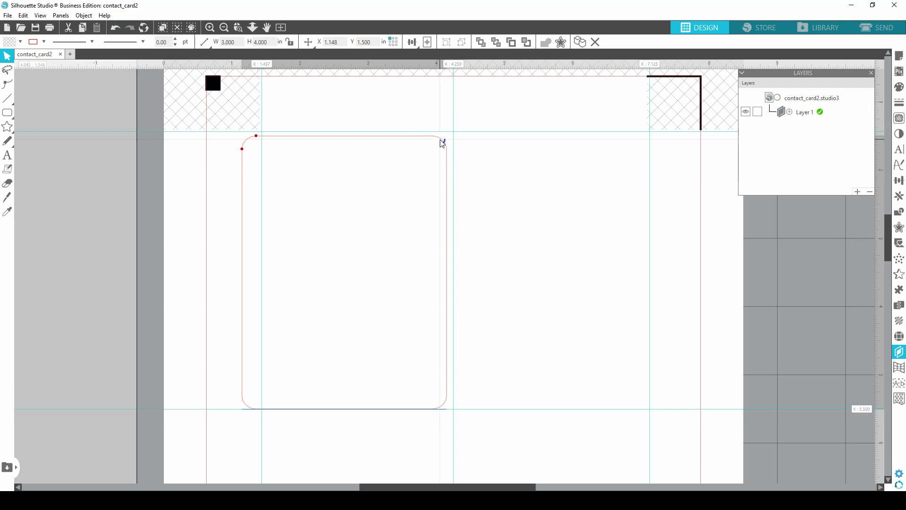
left_click_drag(442, 143, 442, 143)
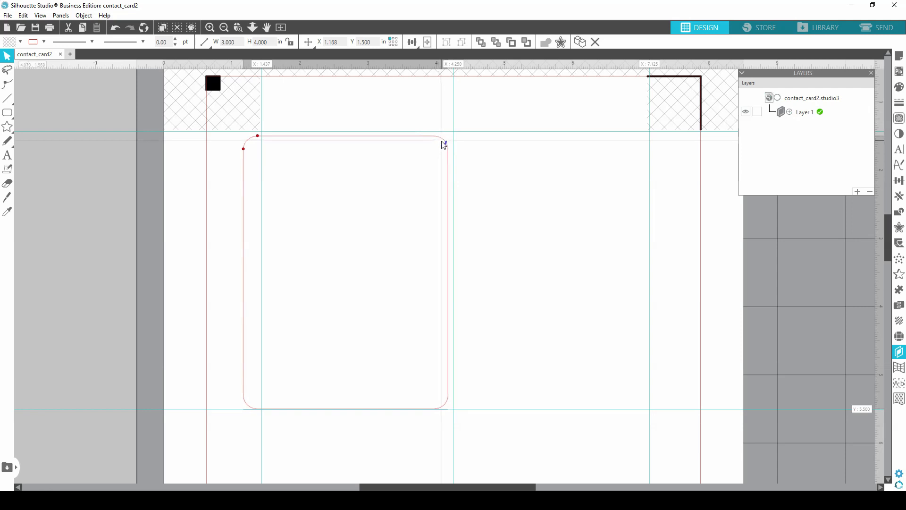
- Add vertical guides at X 4.187 in and X 1.187 in along the rounded rectangle's edges
left_click(441, 142)
scroll(536, 334, "down", 3)
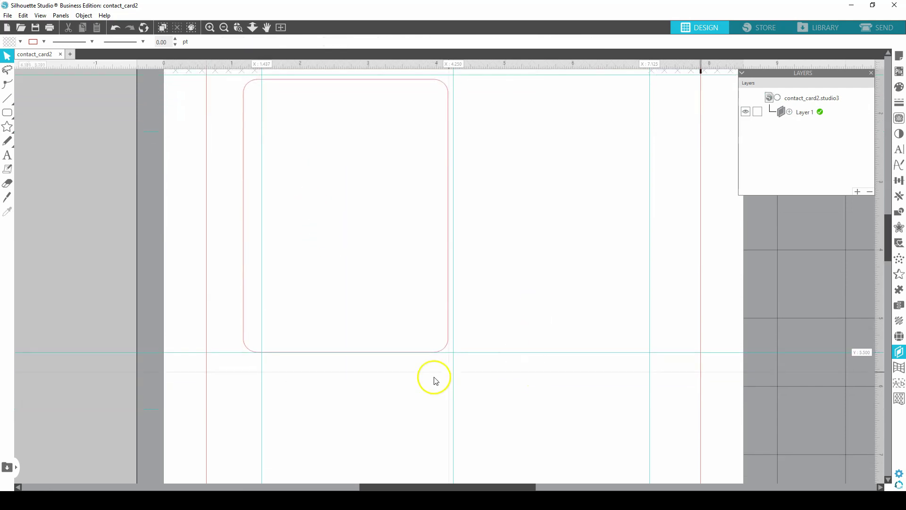
scroll(367, 399, "down", 8)
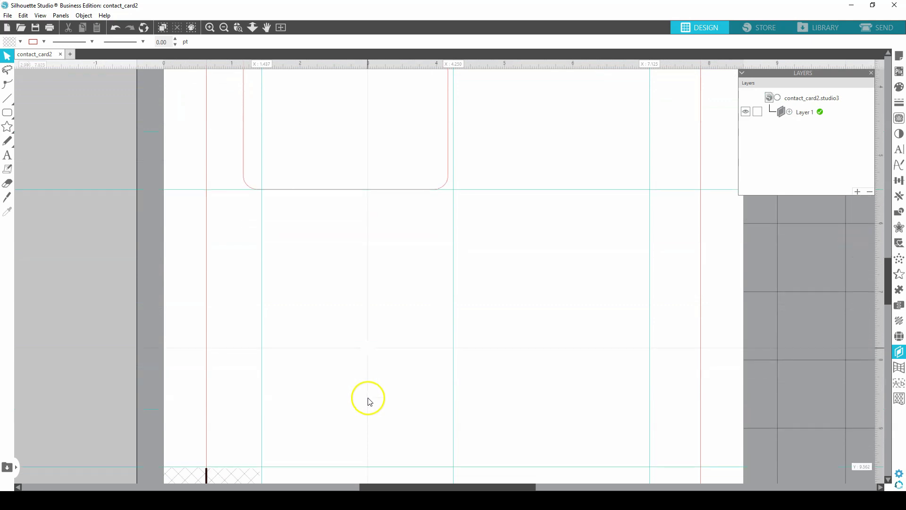
scroll(369, 401, "down", 1)
scroll(313, 271, "down", 2)
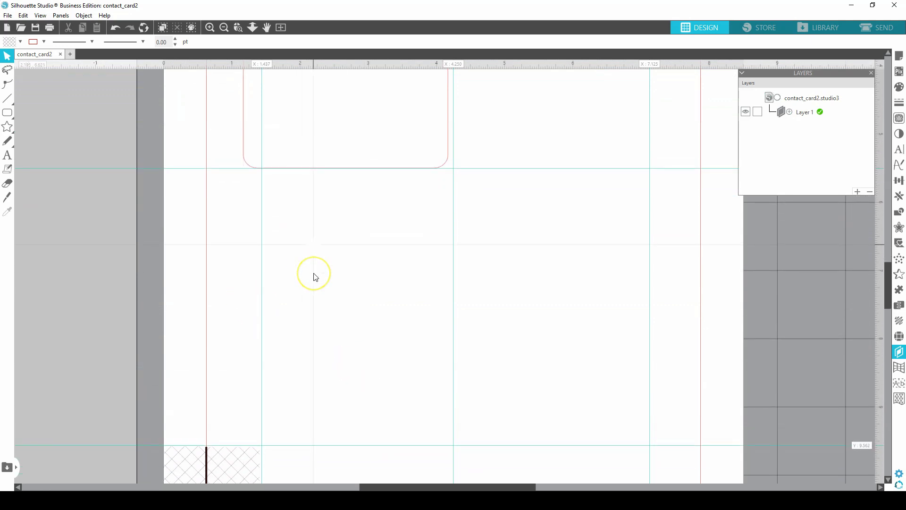
scroll(315, 277, "up", 10)
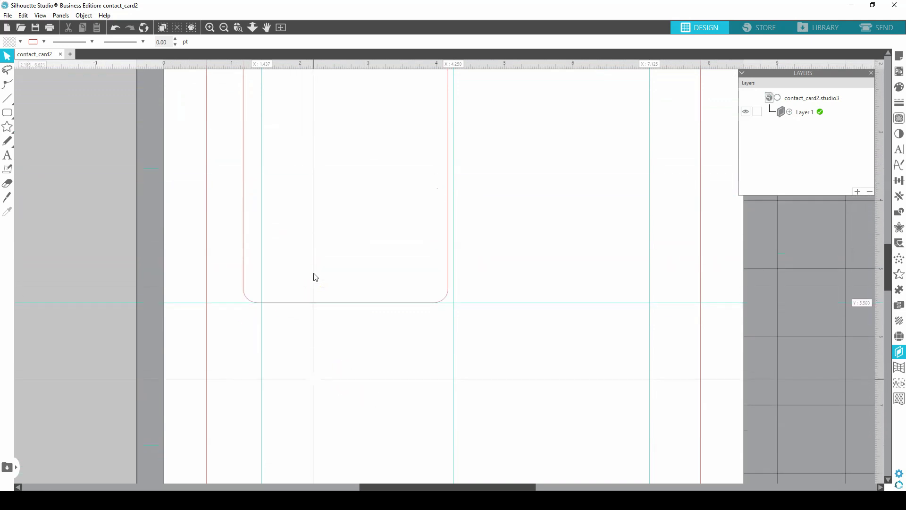
scroll(315, 275, "up", 2)
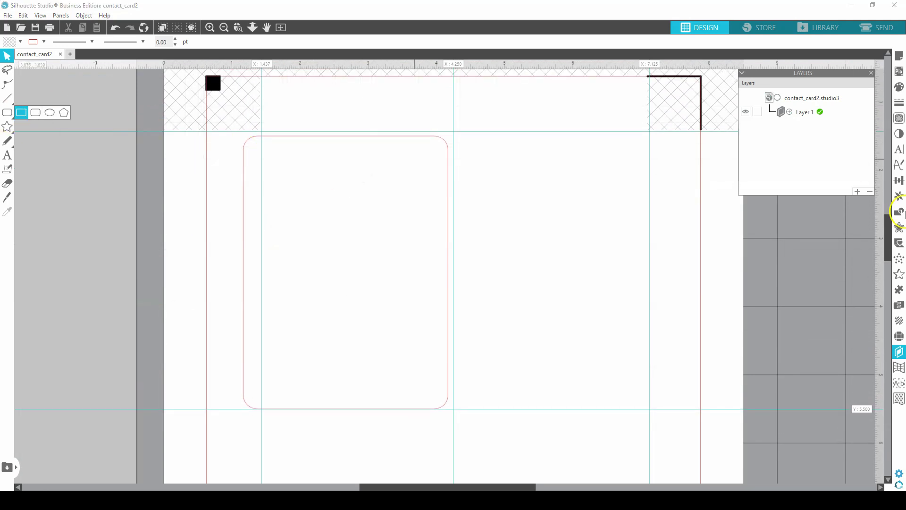
left_click_drag(881, 245, 448, 258)
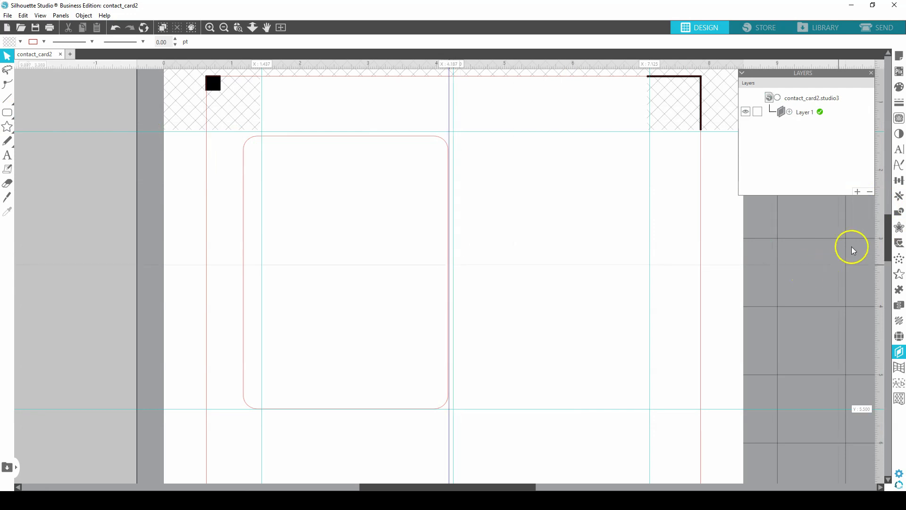
left_click_drag(881, 229, 245, 242)
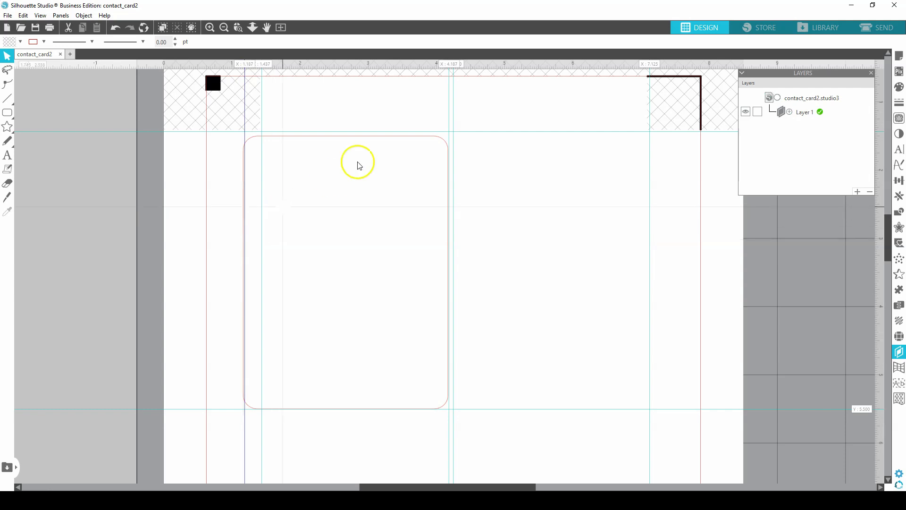
left_click(387, 135)
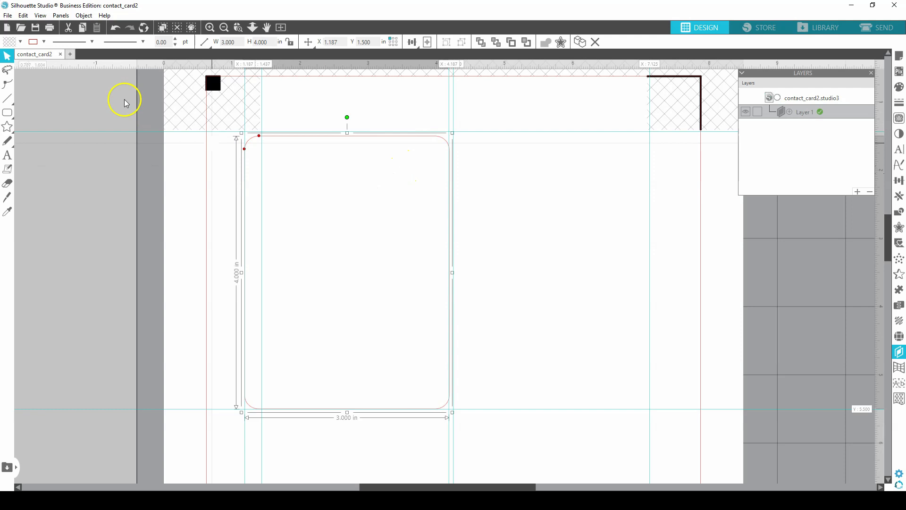
- Rename Layer 1 to Base in the Layers panel
left_click(518, 194)
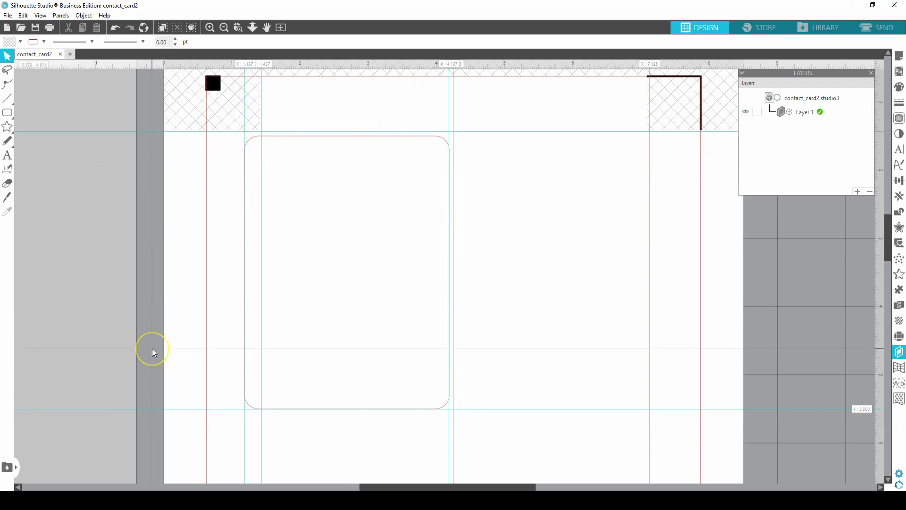
left_click(804, 114)
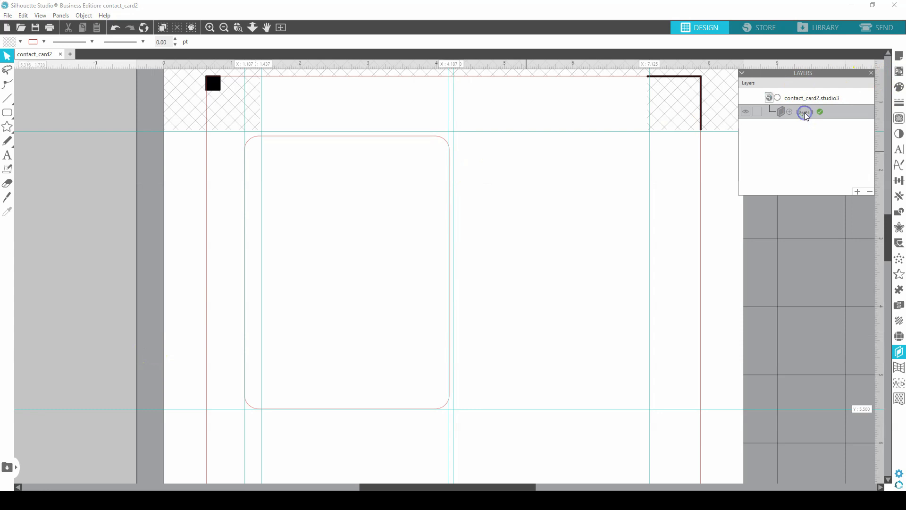
double_click(804, 112)
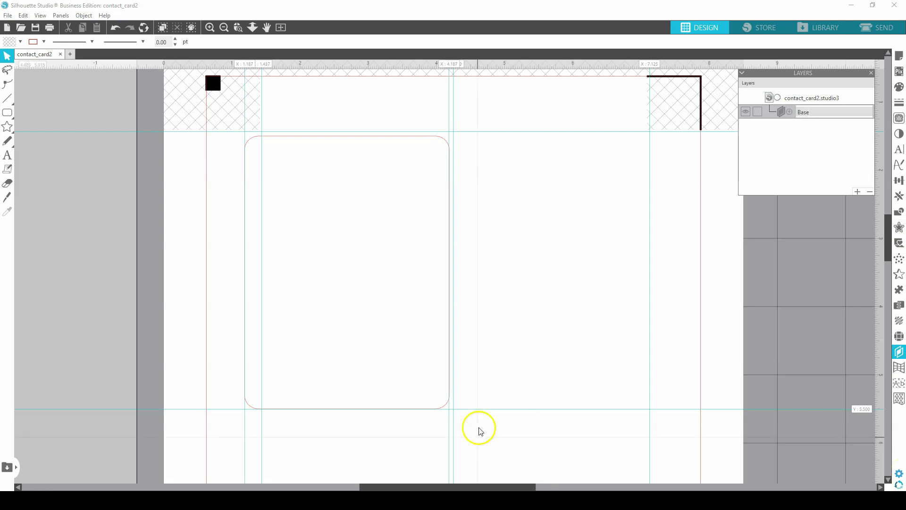
left_click(825, 168)
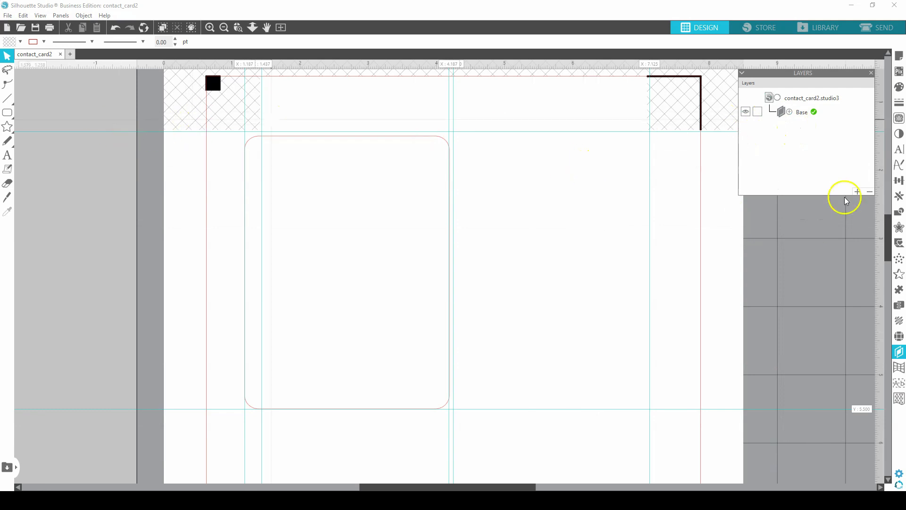
- Copy the 3.000 × 4.000 in rounded card and paste a duplicate directly on top of it
left_click(312, 136)
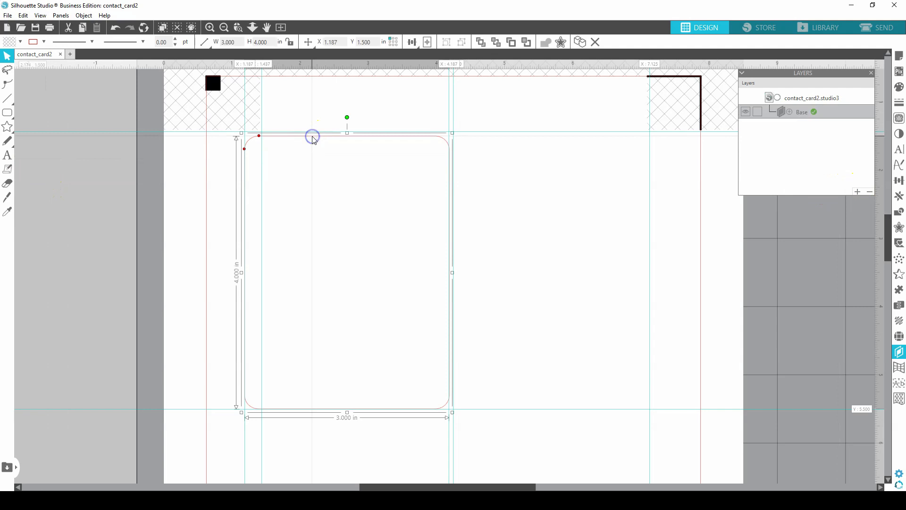
left_click(23, 16)
left_click(56, 71)
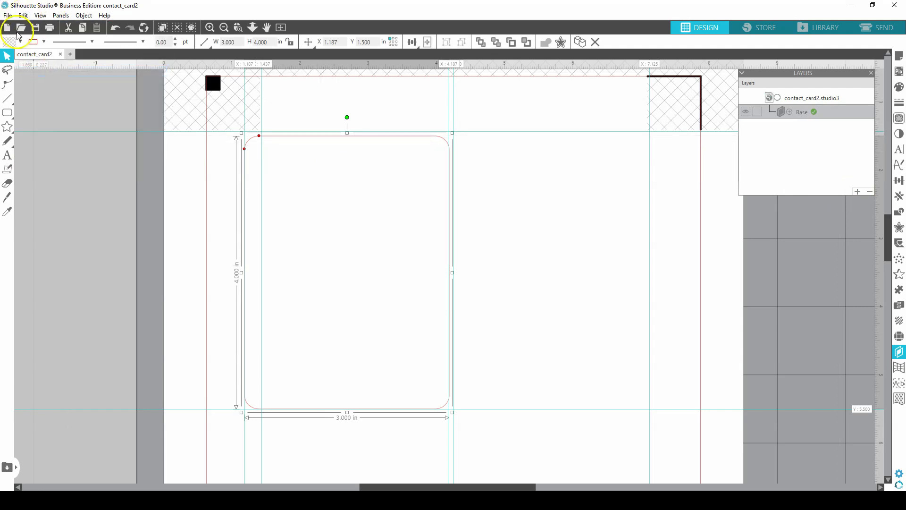
left_click(21, 15)
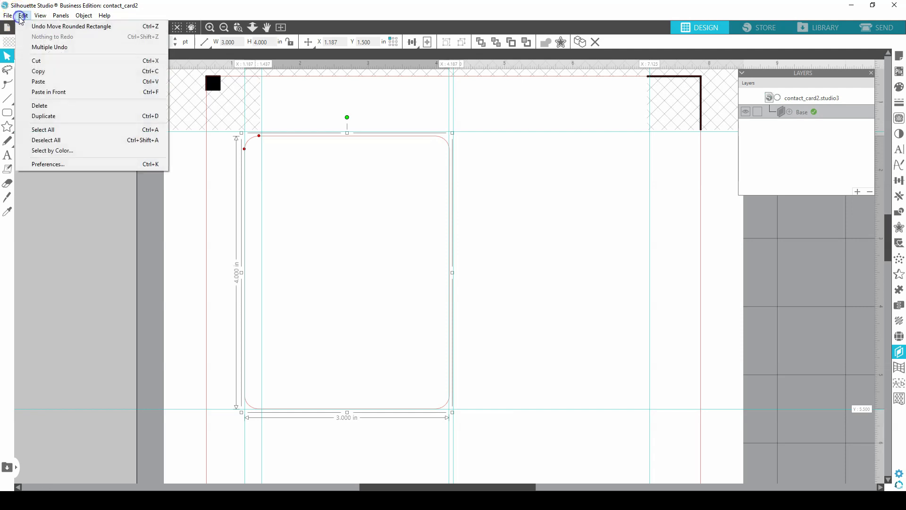
left_click(52, 92)
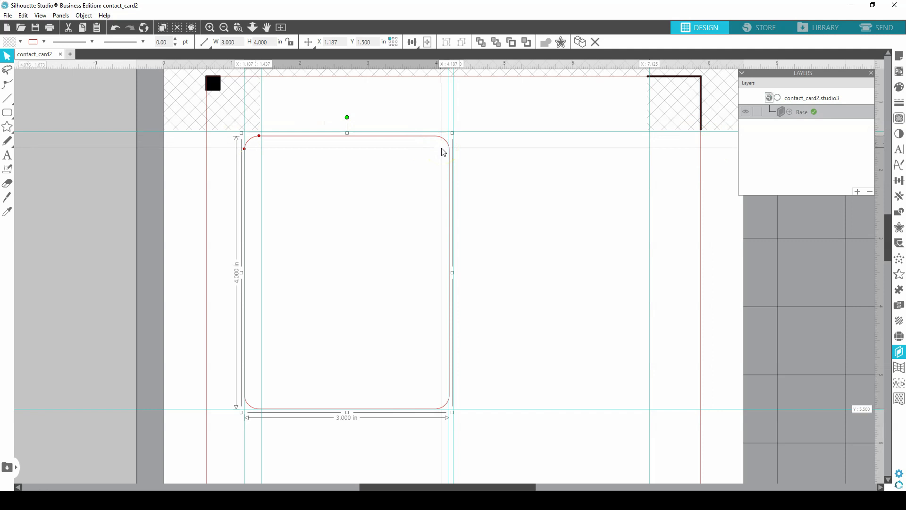
left_click(329, 118)
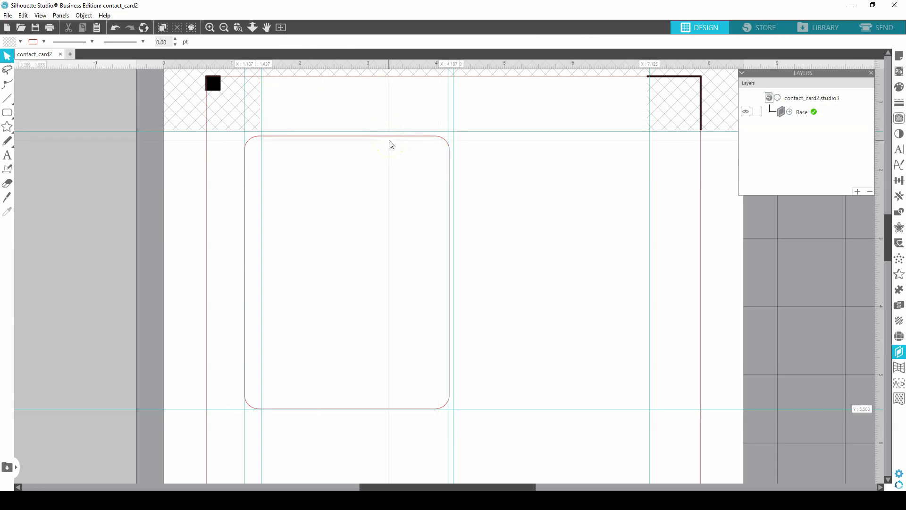
left_click(7, 114)
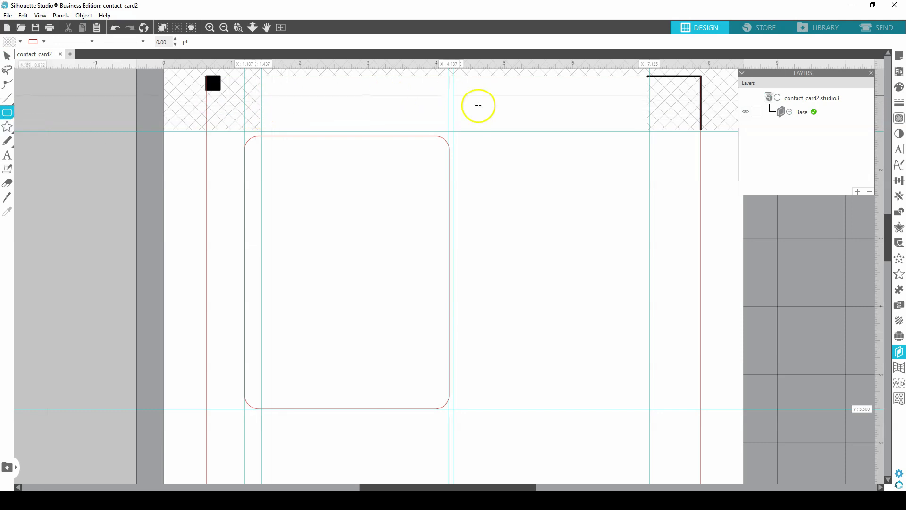
- Replace the small rounded rectangle with a plain rectangle sized 0.475 × 0.475 in
mouse_move(493, 150)
left_mouse_down()
mouse_move(528, 209)
mouse_move(538, 206)
left_mouse_up()
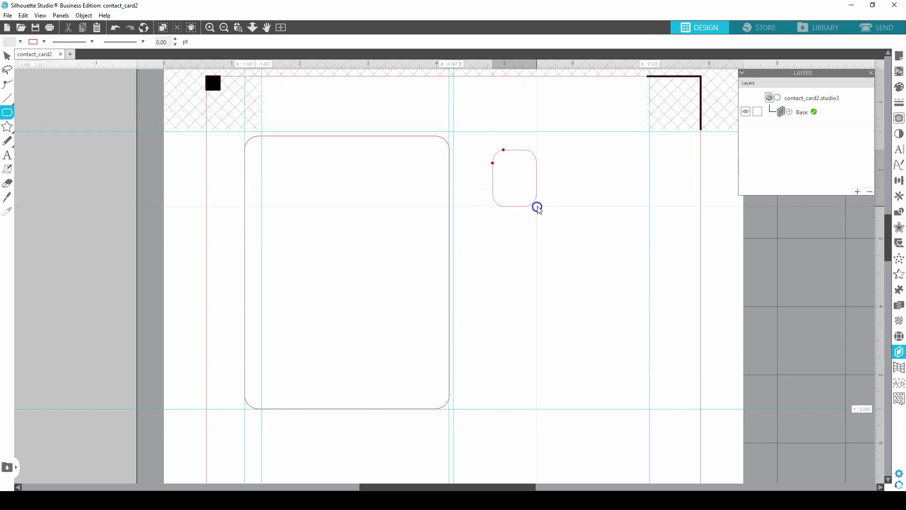
key("ctrl+z")
left_click(7, 113)
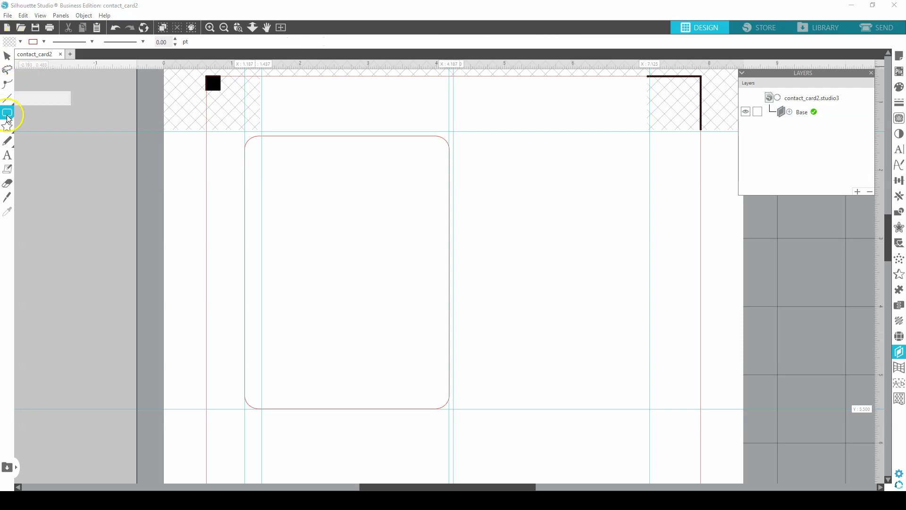
left_click(7, 113)
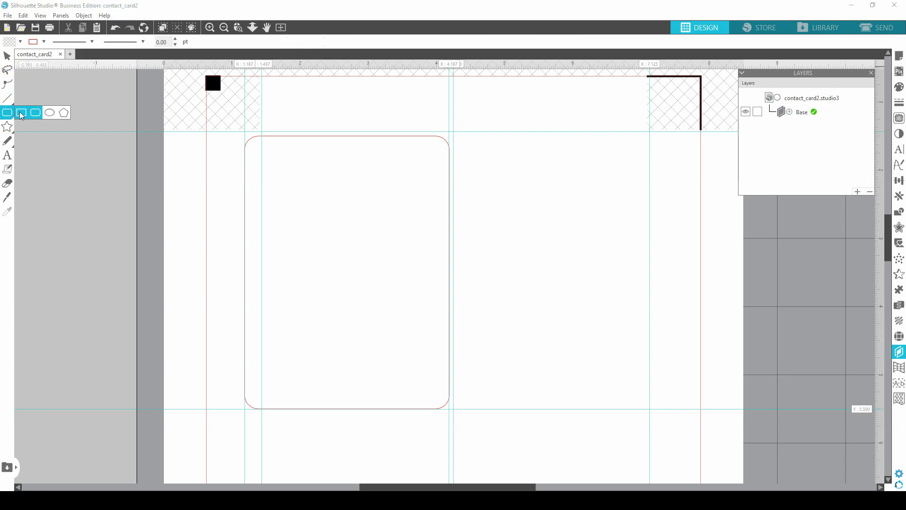
left_click(21, 113)
left_click_drag(478, 146, 512, 202)
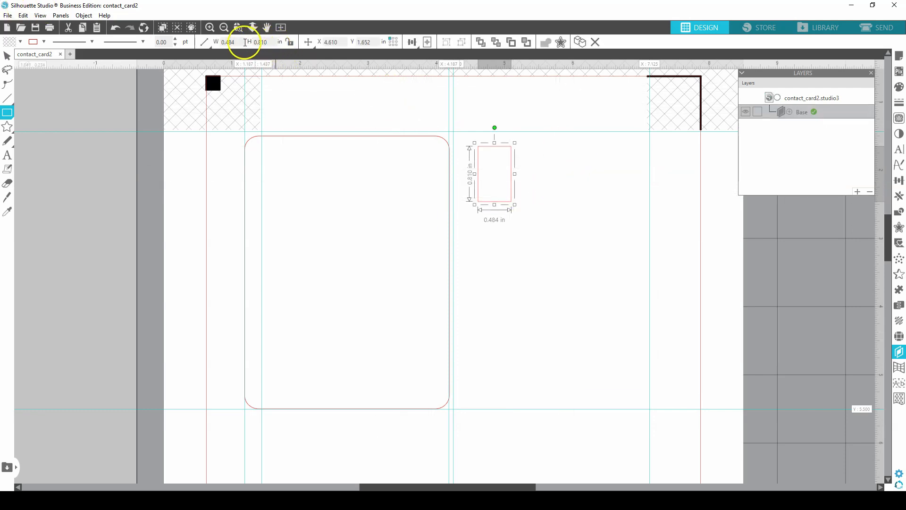
left_click(206, 43)
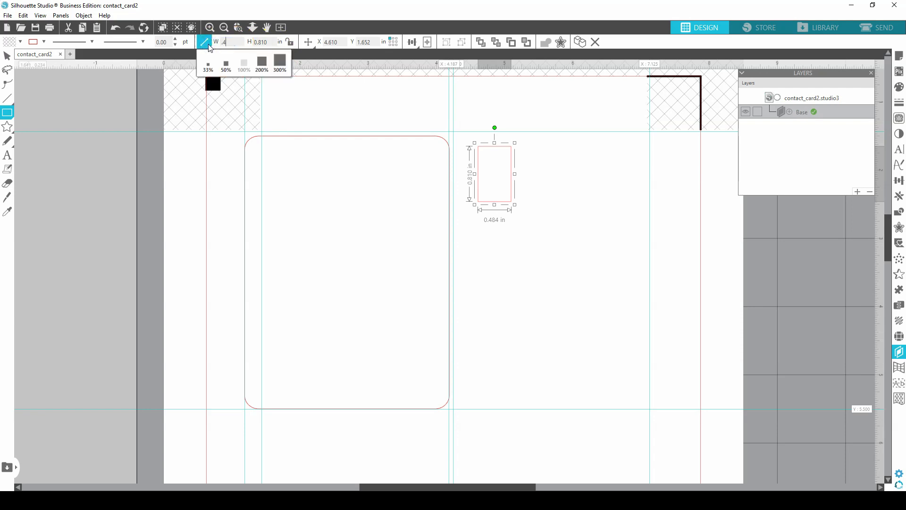
type("5")
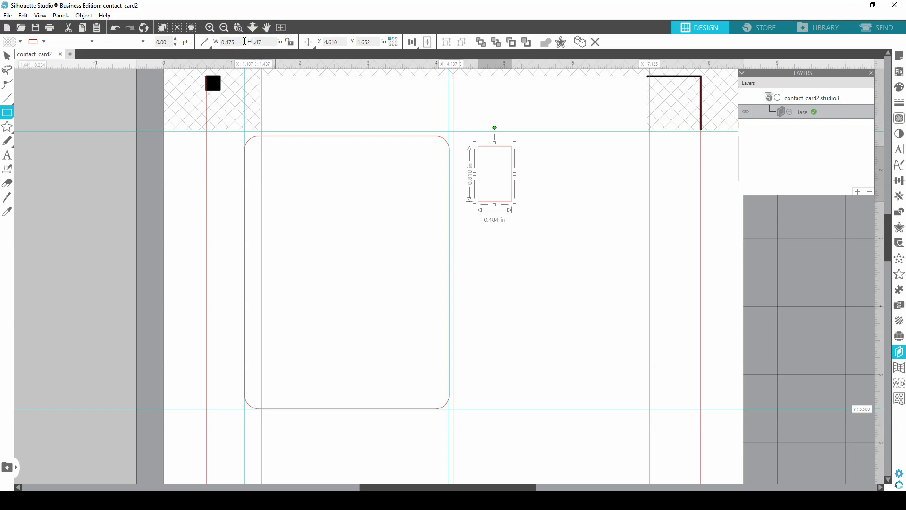
key("Return")
- Move the 0.475 in square into the top of the rounded card
left_click(7, 55)
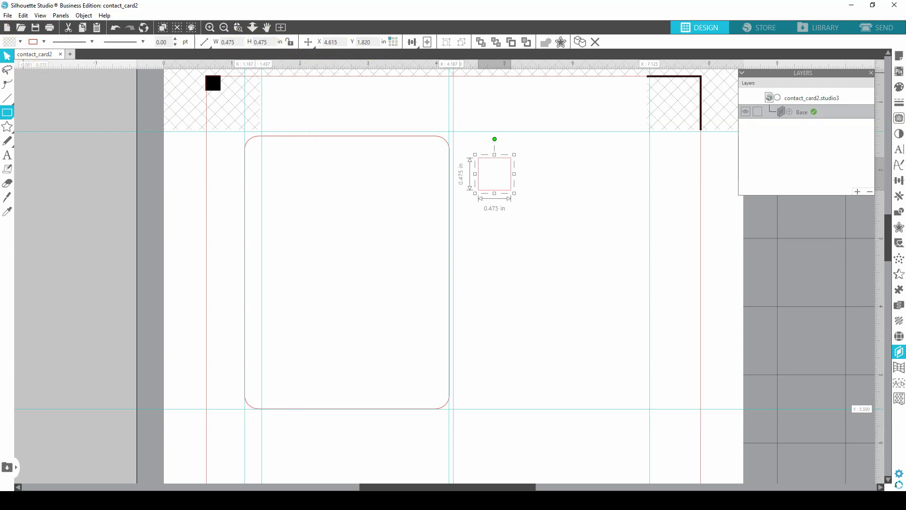
left_click(578, 122)
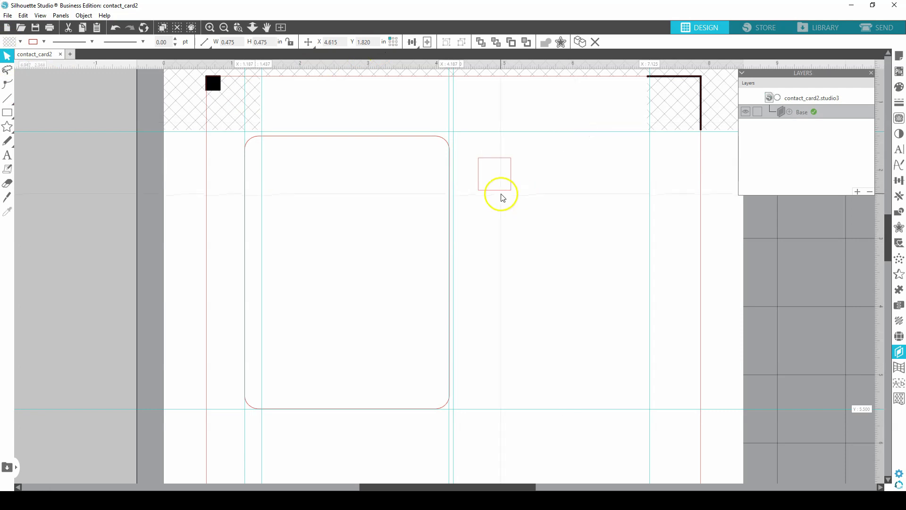
left_click(511, 172)
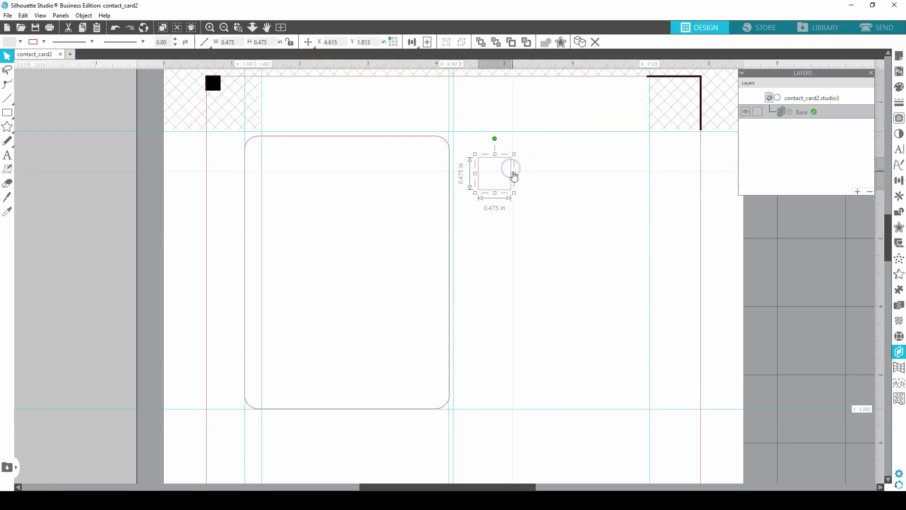
left_click_drag(513, 176, 436, 183)
- Drag the square up-left onto the card's top edge at X 2.534, Y 1.501 in
scroll(326, 180, "up", 1)
scroll(281, 166, "up", 3)
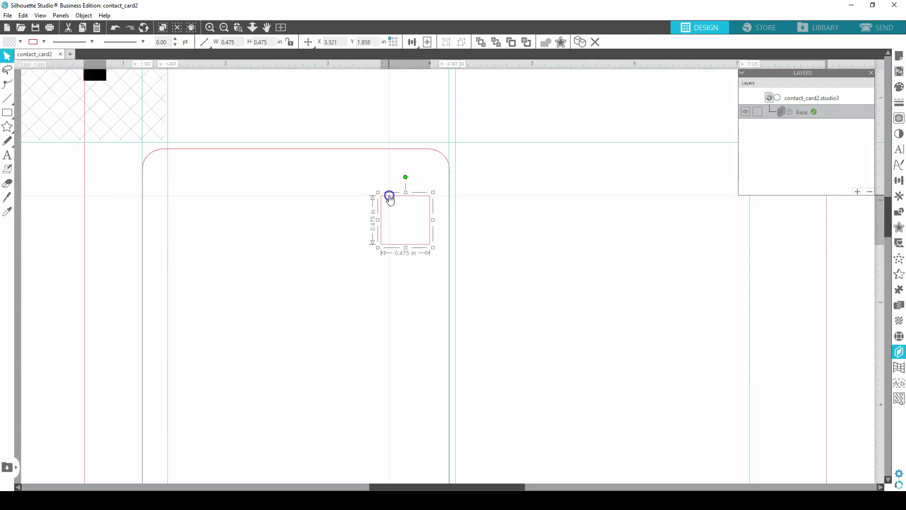
left_click_drag(390, 199, 290, 152)
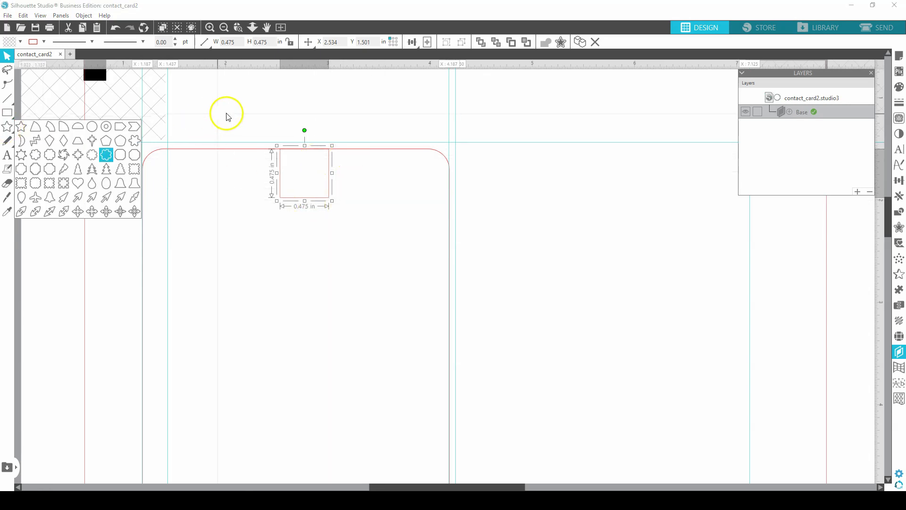
- Draw a 3.730 × 3.834 in rectangle covering the card below its top strip
left_click(176, 91)
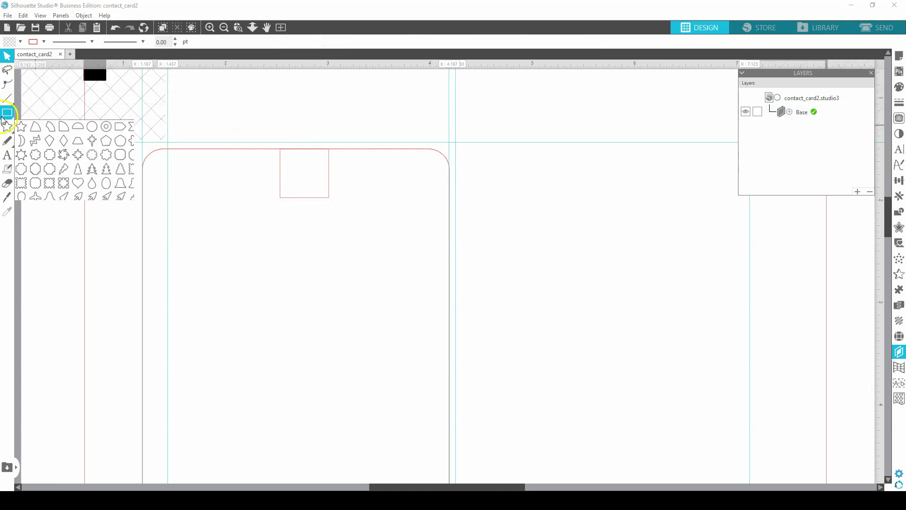
left_click(21, 112)
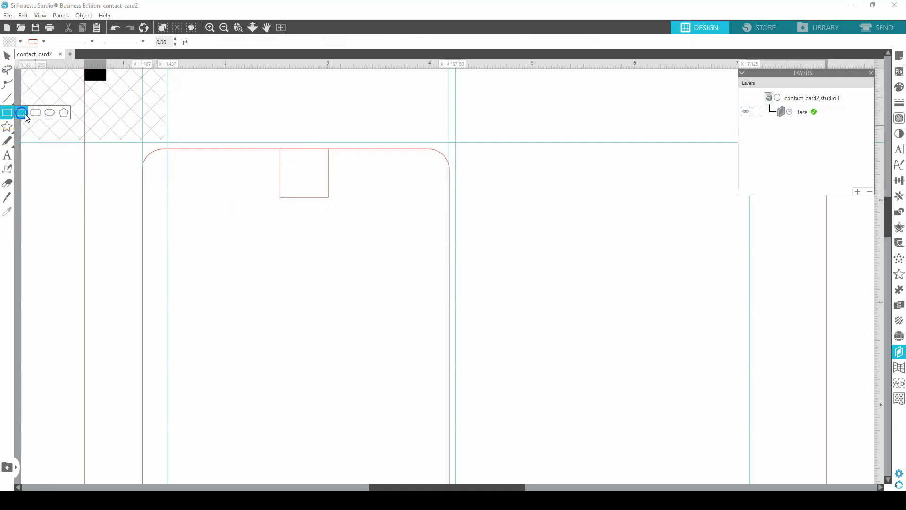
scroll(118, 197, "down", 1)
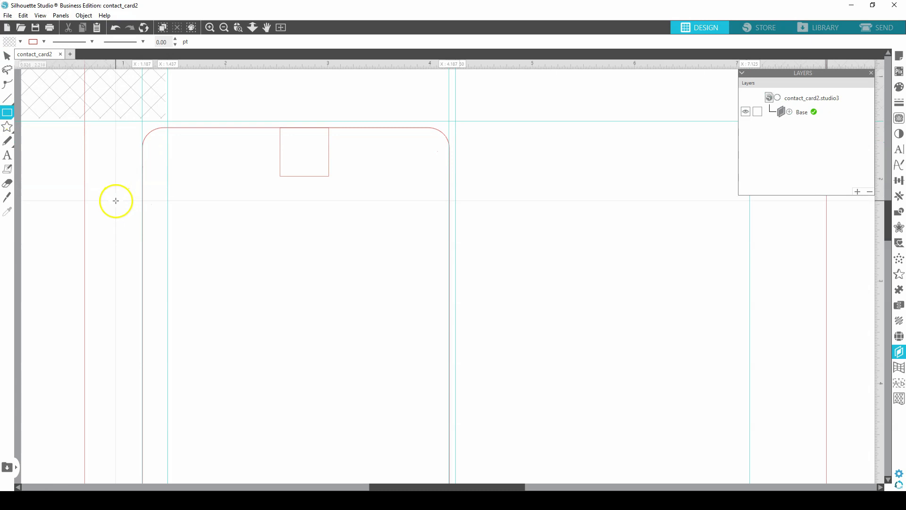
key("ctrl+minus")
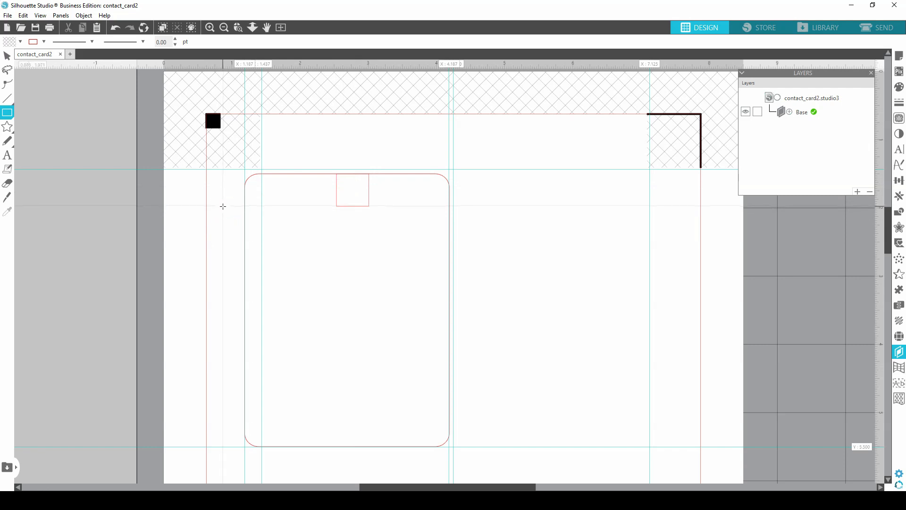
left_click_drag(223, 207, 477, 469)
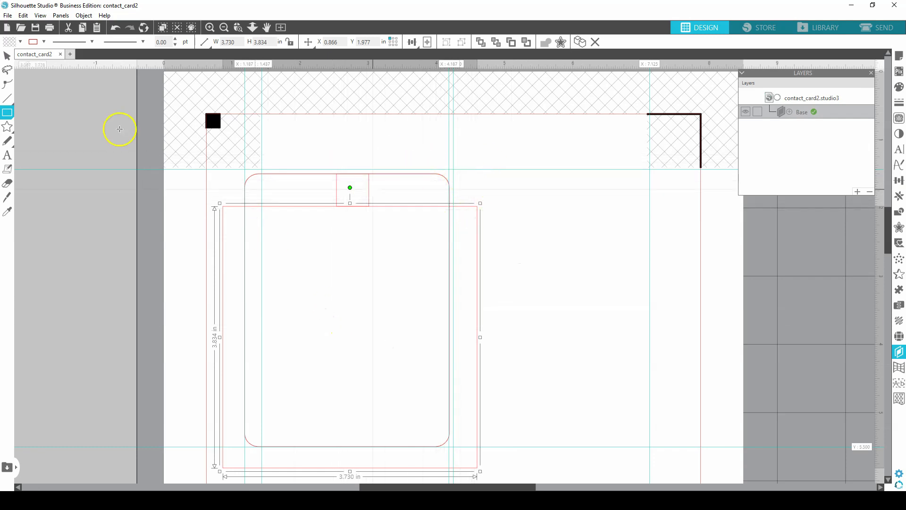
- Park the small 0.475 in square off the page on the grey area to the left
left_click(7, 55)
left_click(385, 134)
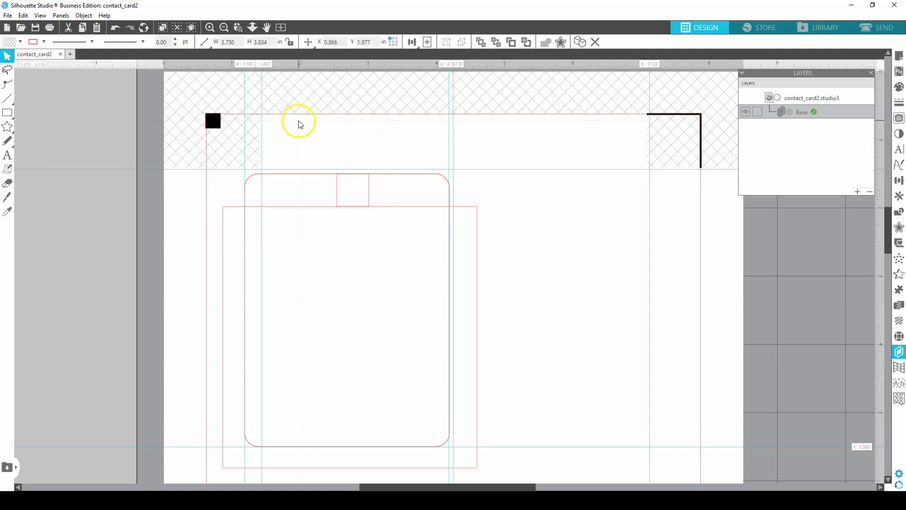
left_click_drag(339, 189, 43, 157)
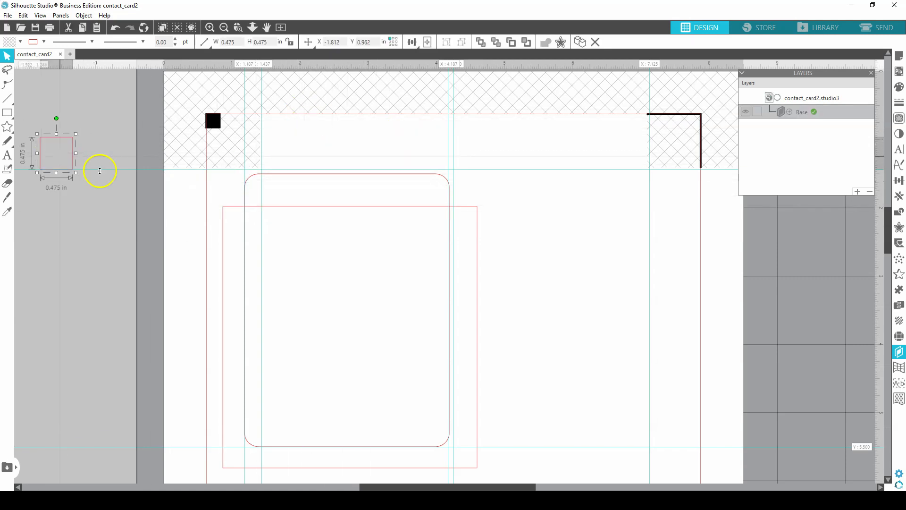
- Subtract the large rectangle from the rounded card, leaving a 3.000 × 0.478 in header strip
left_click(341, 152)
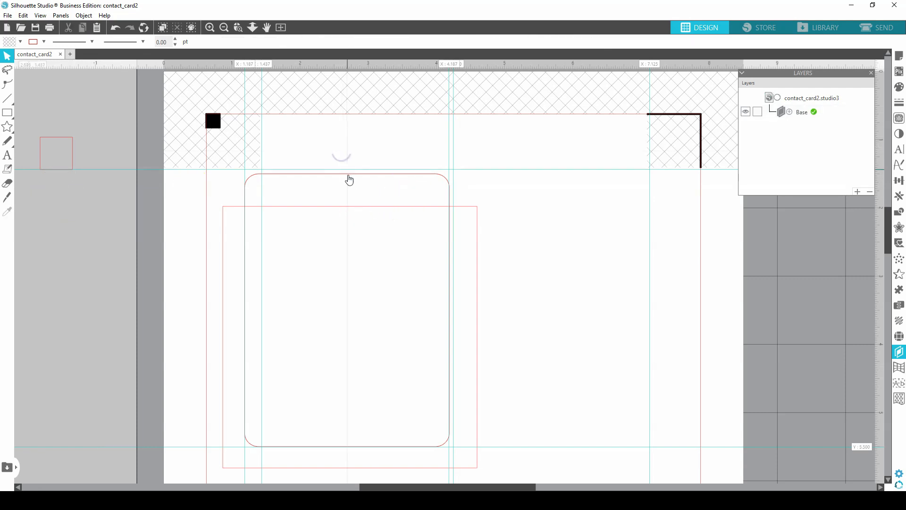
left_click(349, 175)
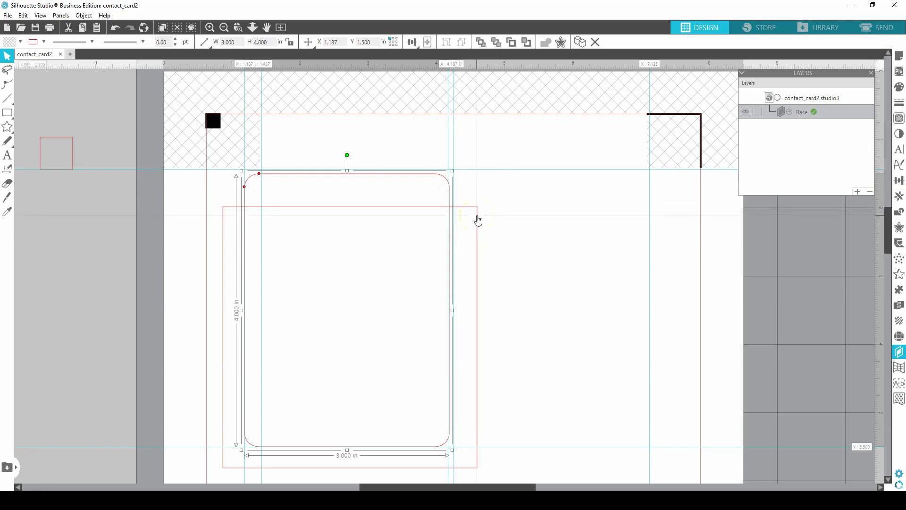
left_click(479, 219, "shift")
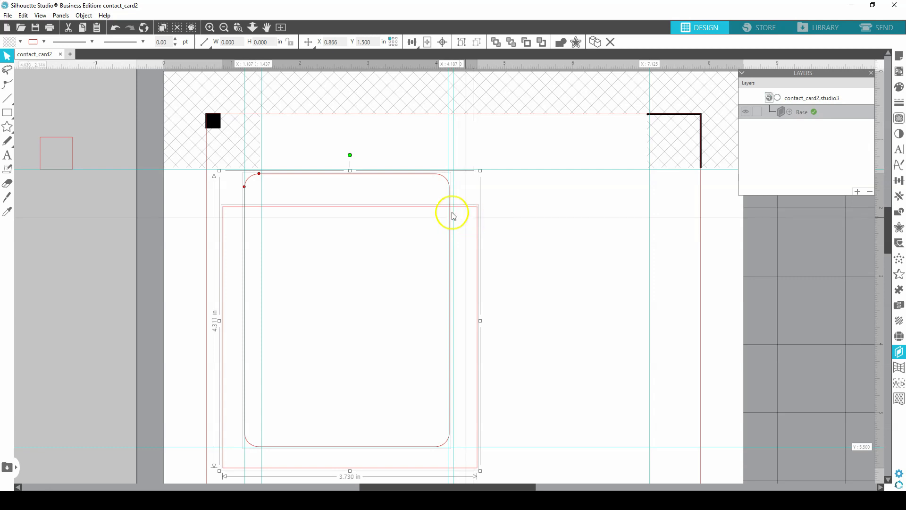
left_click(383, 152)
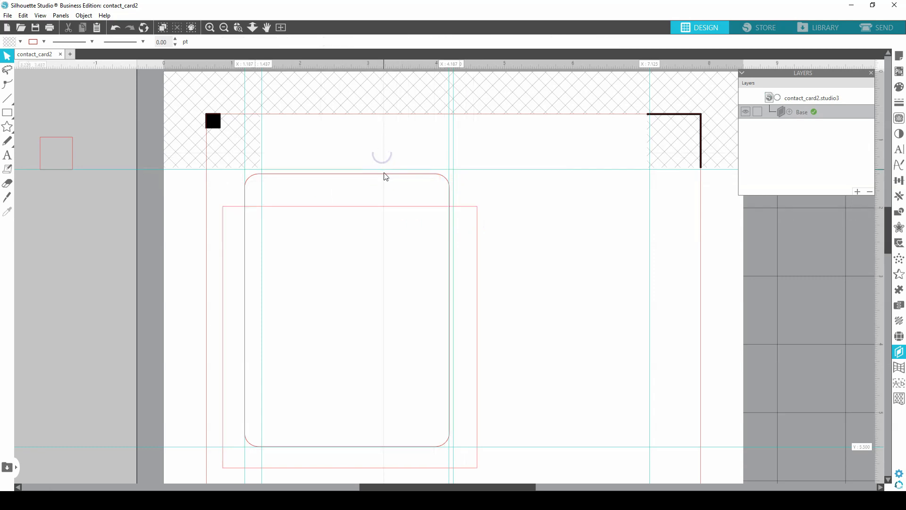
left_click(383, 175)
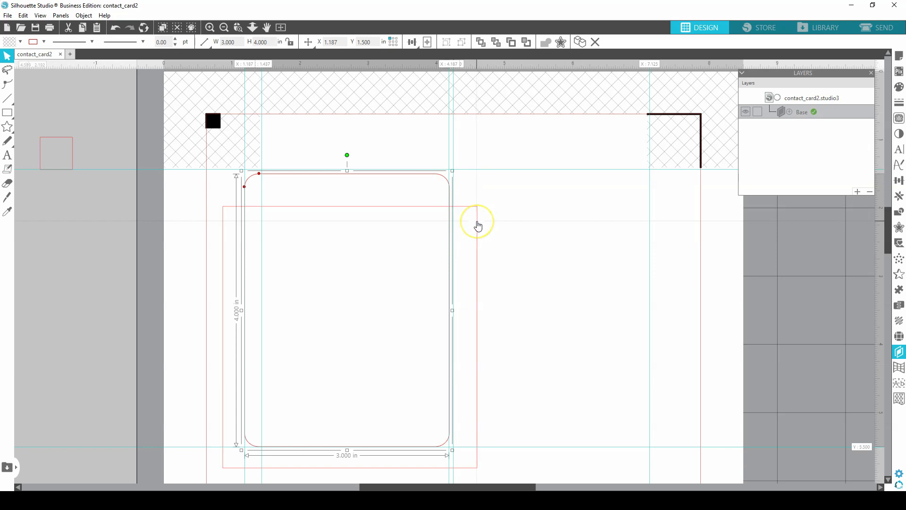
left_click(477, 222, "shift")
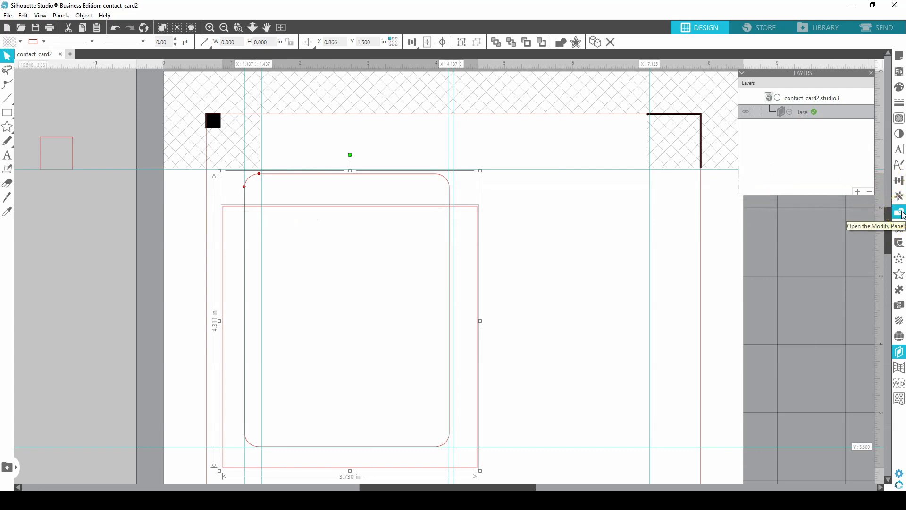
left_click(899, 213)
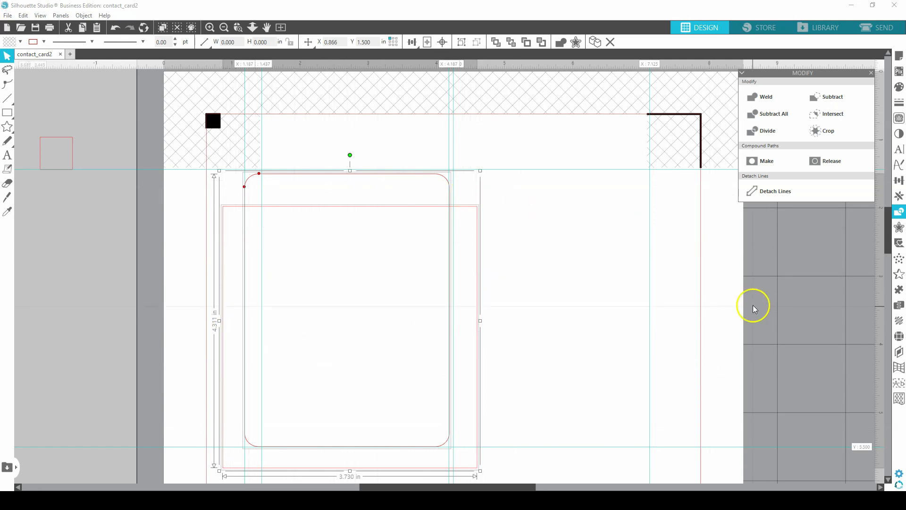
left_click(834, 100)
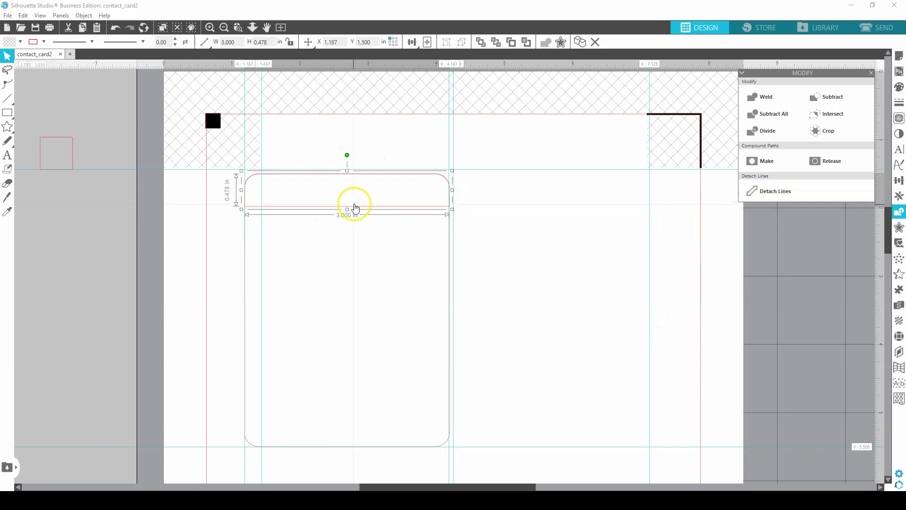
left_click(552, 186)
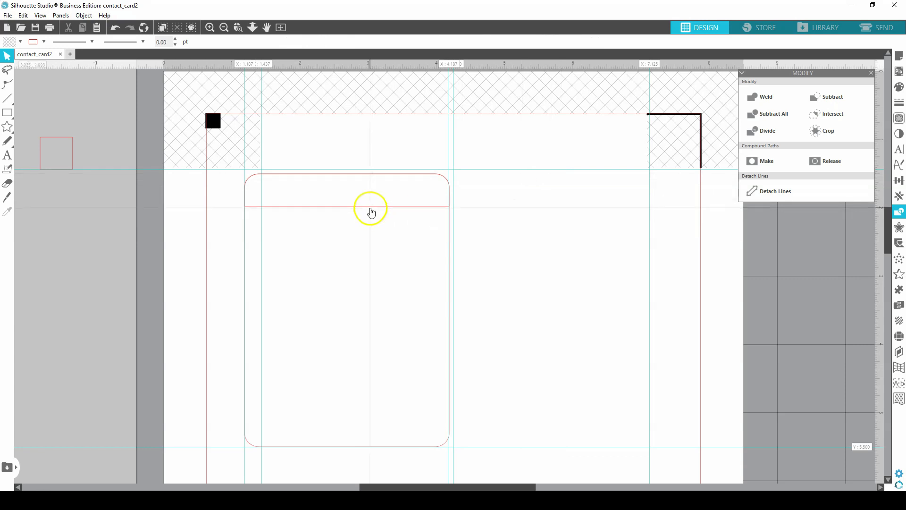
- Give the 3.000 × 0.478 in header strip no outline and a solid black fill
left_click(369, 207)
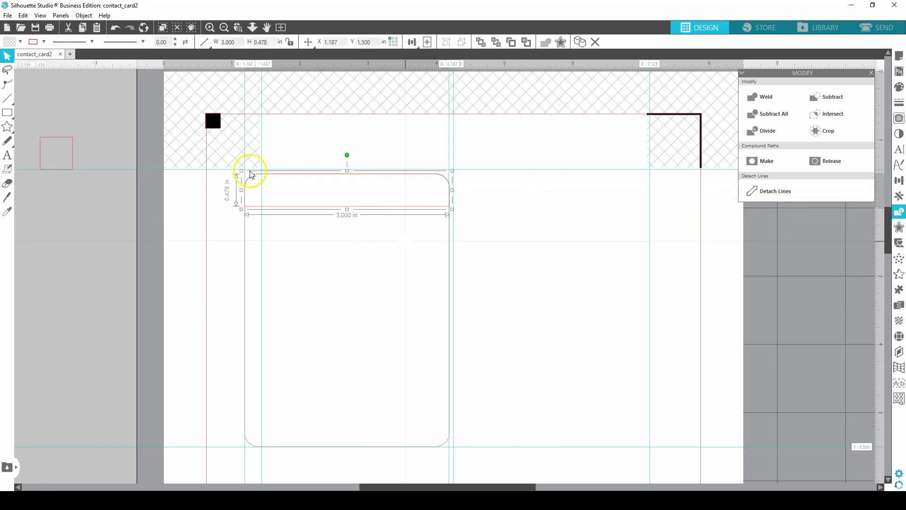
left_click(43, 43)
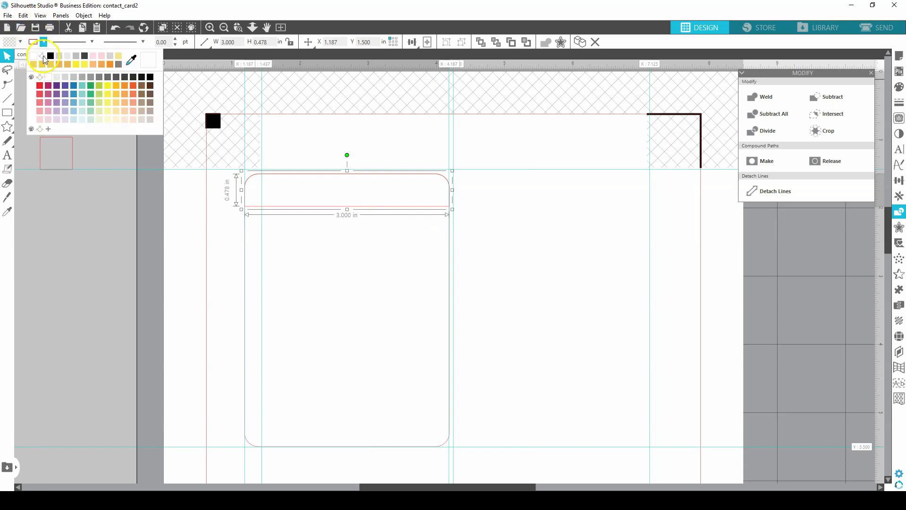
left_click(423, 189)
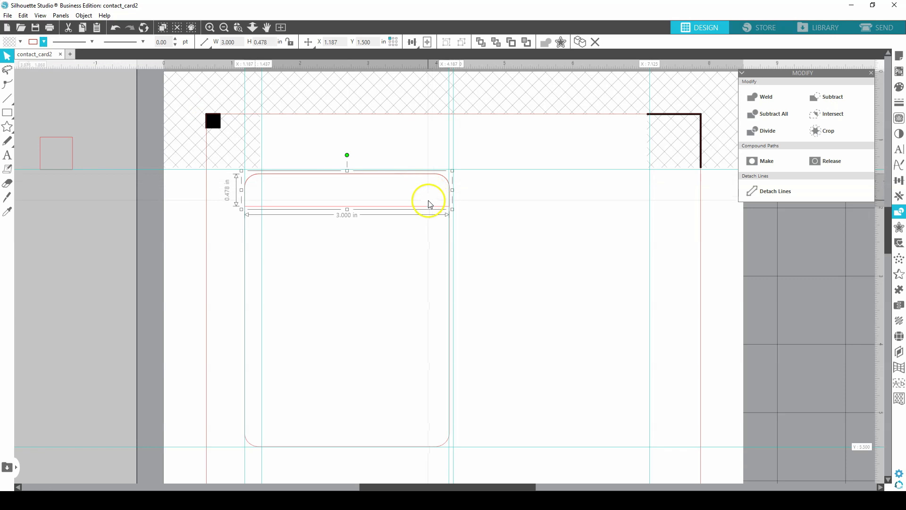
left_click(47, 45)
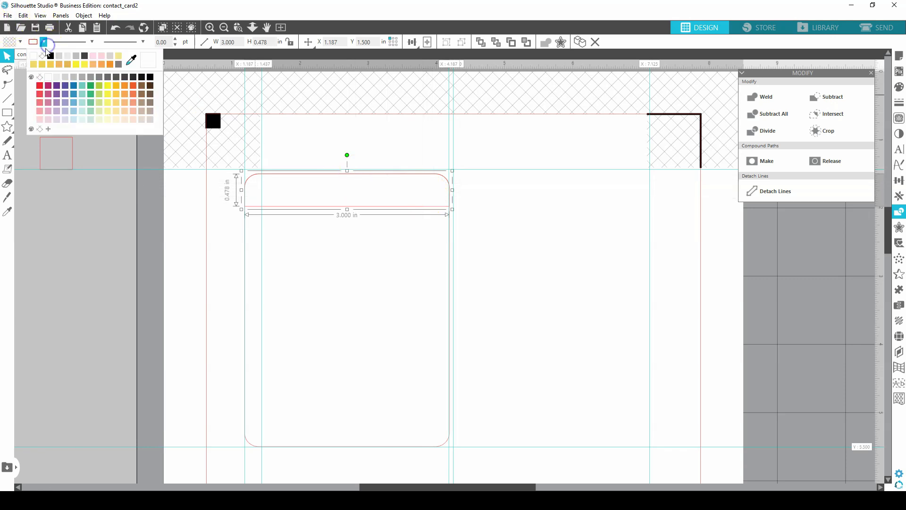
left_click(40, 77)
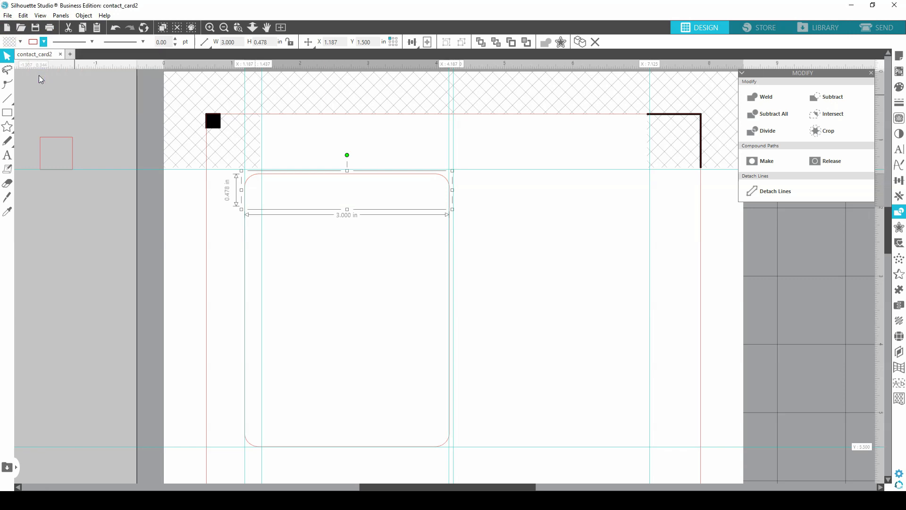
left_click(21, 42)
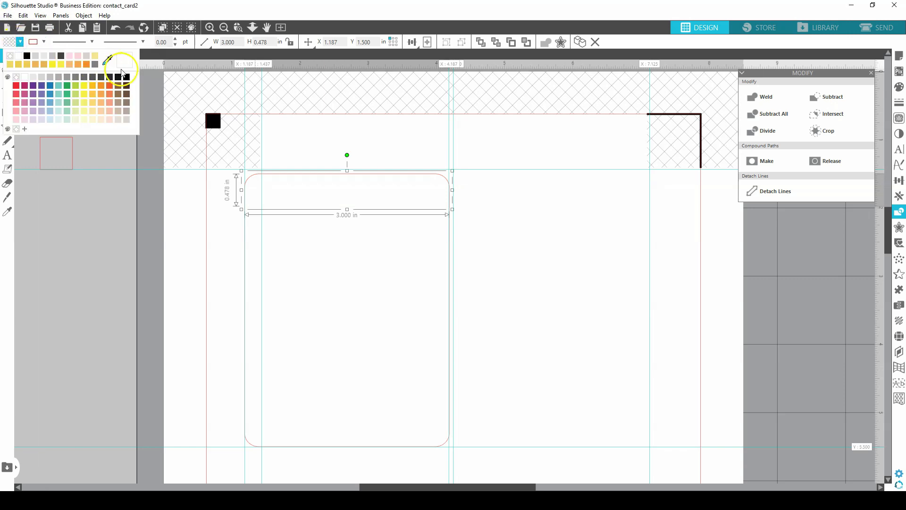
left_click(125, 77)
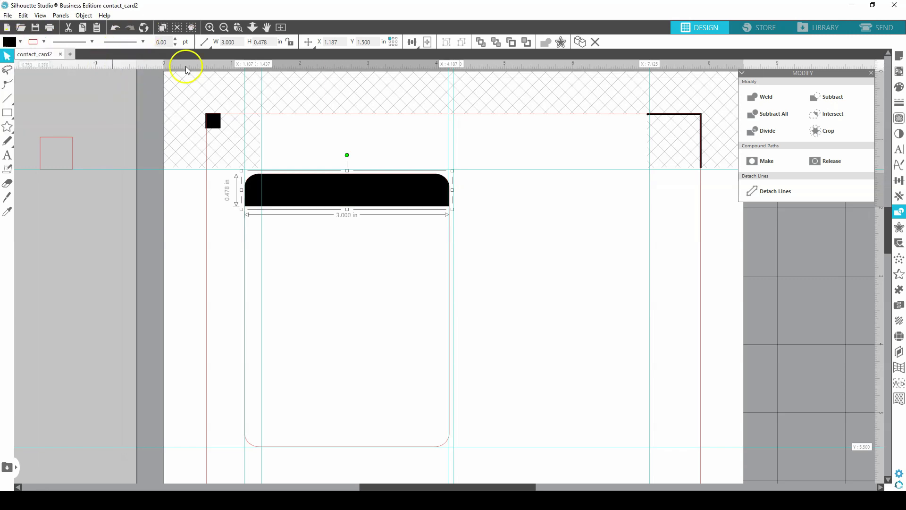
left_click(487, 165)
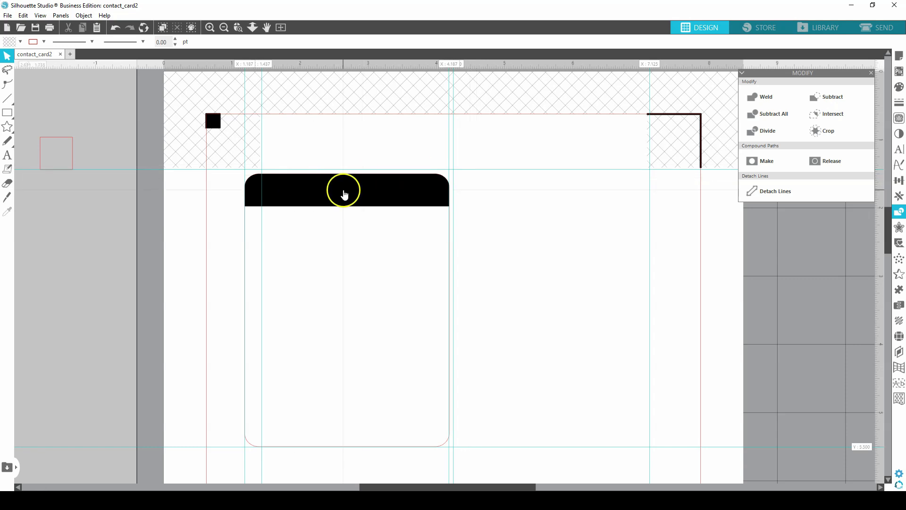
left_click(344, 193)
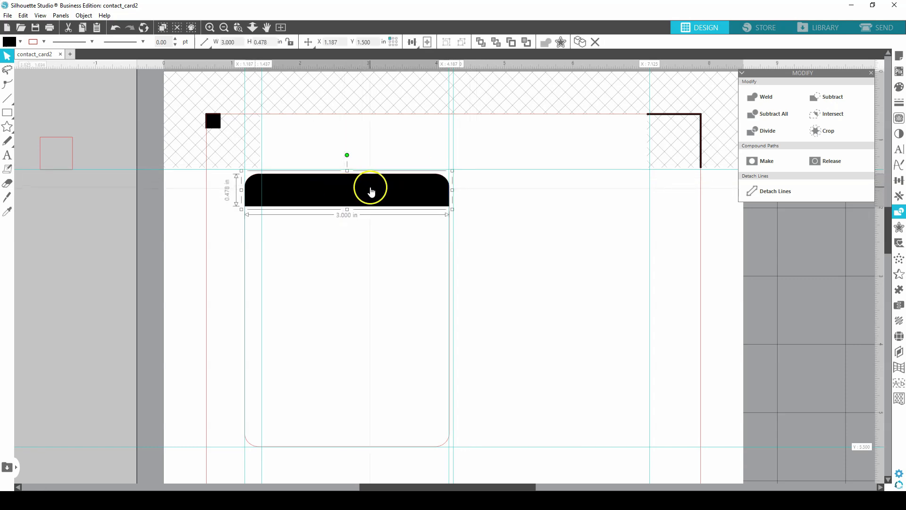
- Offset the black header strip by 0.0625 in, creating a 3.124 × 0.602 in outline
right_click(379, 188)
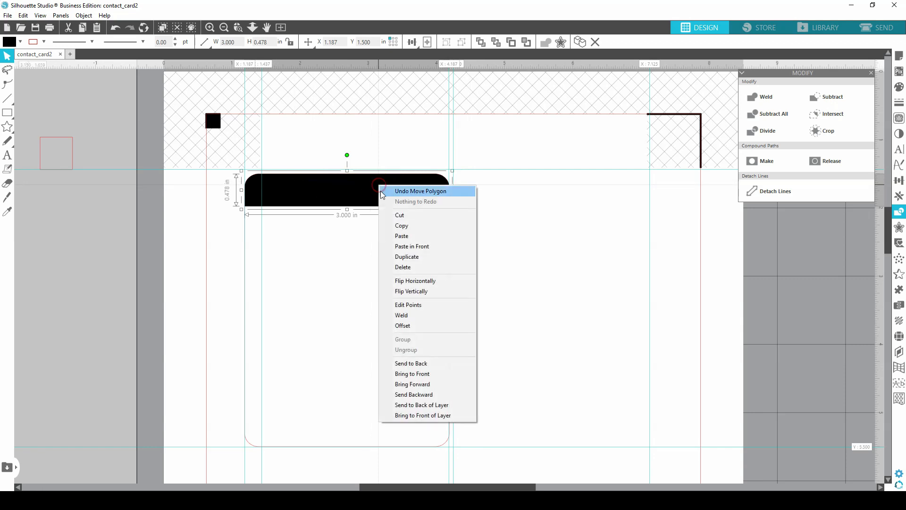
left_click(426, 326)
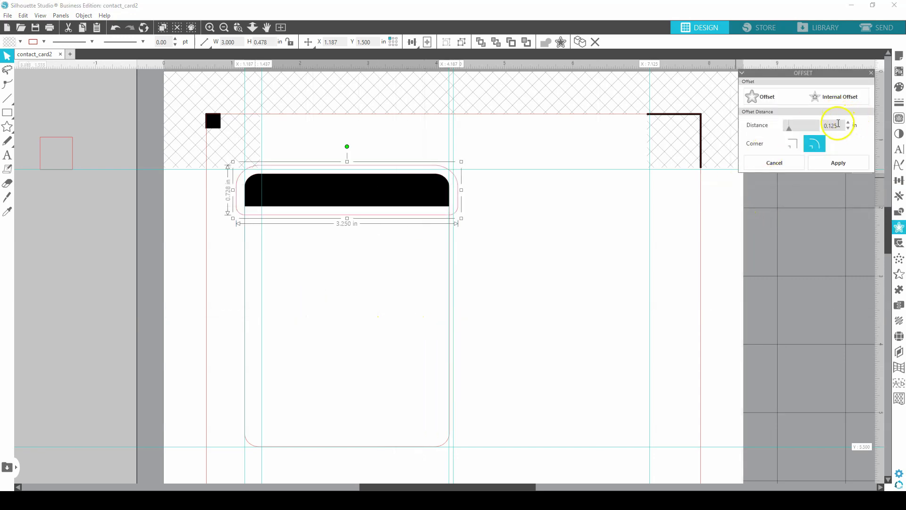
left_click(789, 126)
left_click(829, 163)
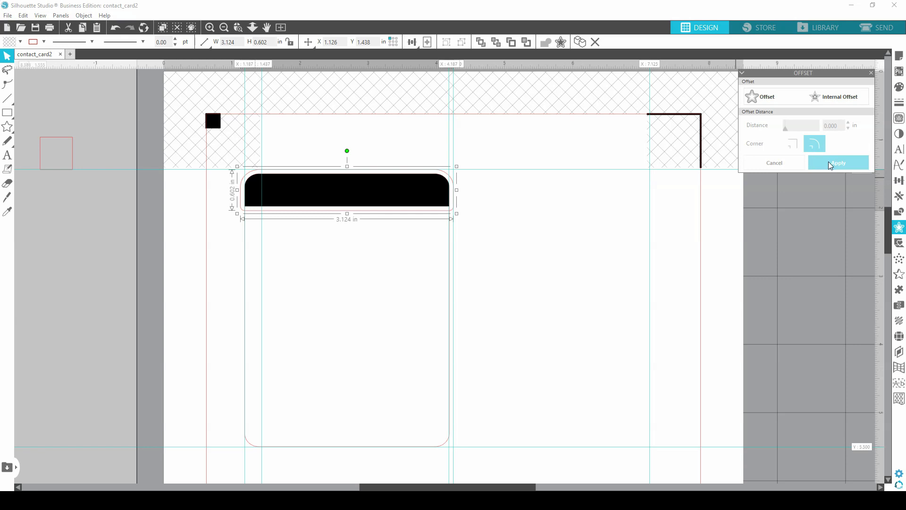
key("ctrl+plus")
key("ctrl+plus")
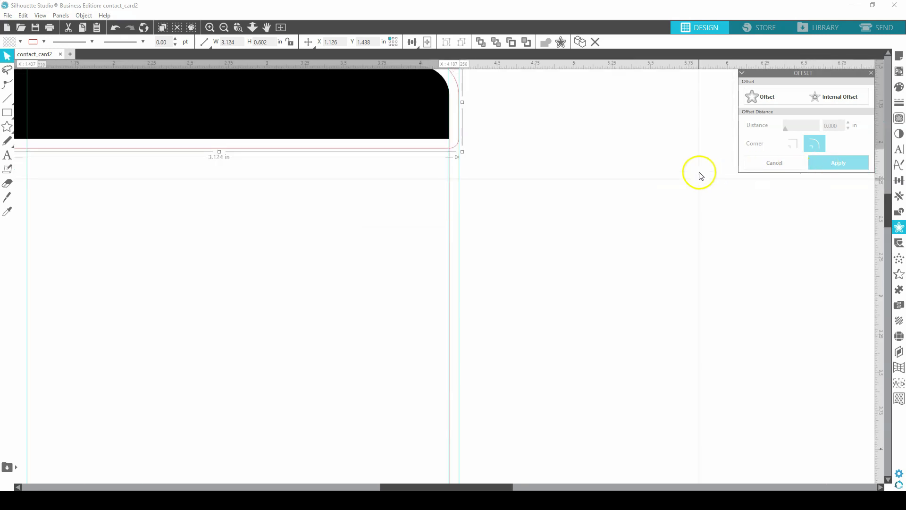
- Give the 3.124 × 0.602 in offset shape no outline and a black fill, then cut it
scroll(700, 176, "up", 2)
scroll(774, 165, "left", 3)
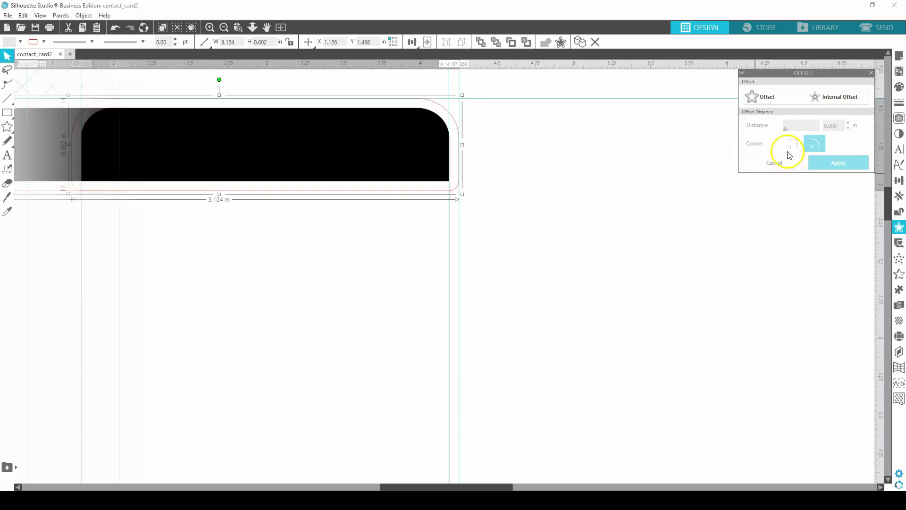
left_click(43, 42)
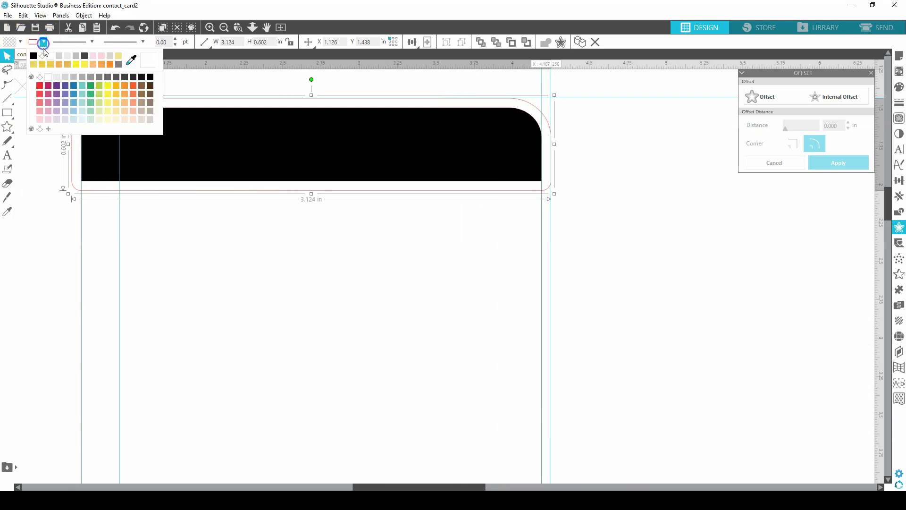
left_click(40, 78)
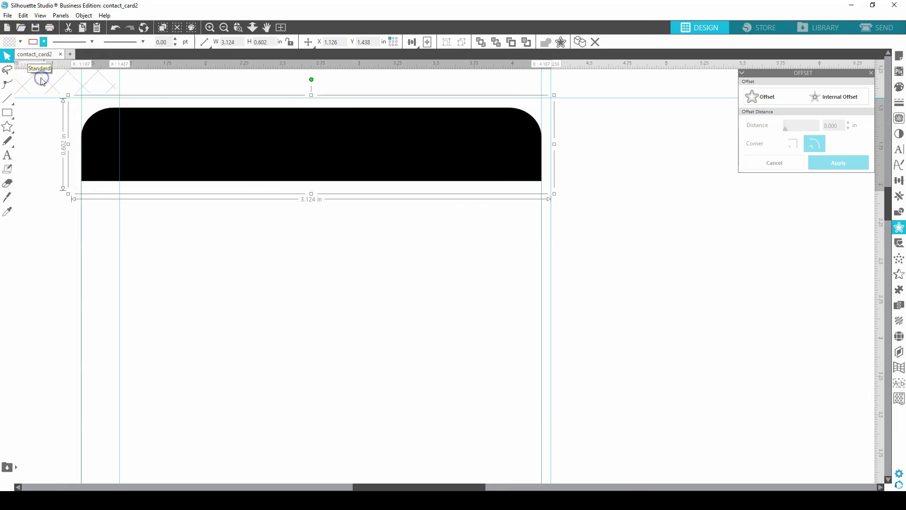
left_click(18, 44)
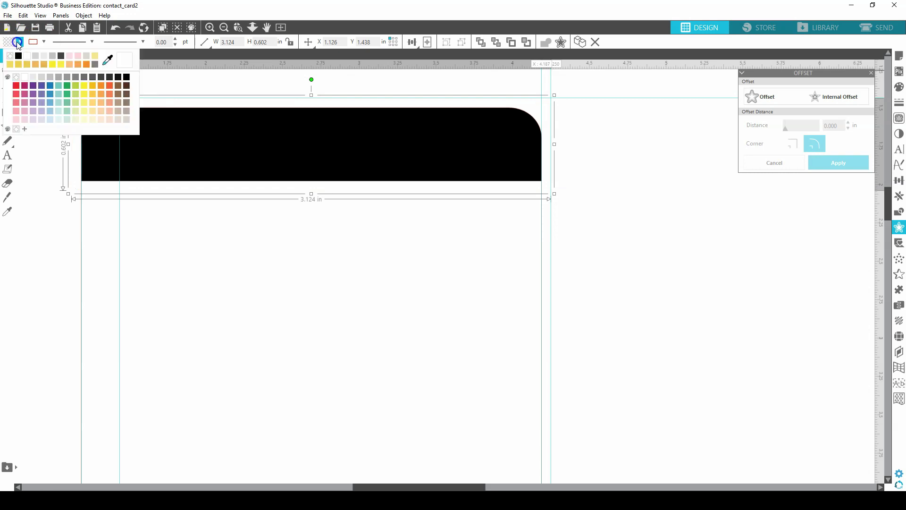
left_click(126, 77)
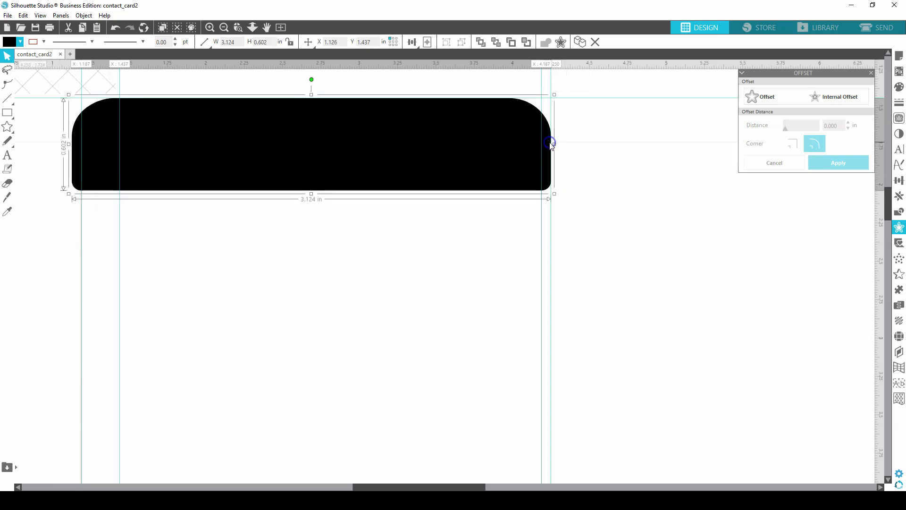
key("i")
key("Escape")
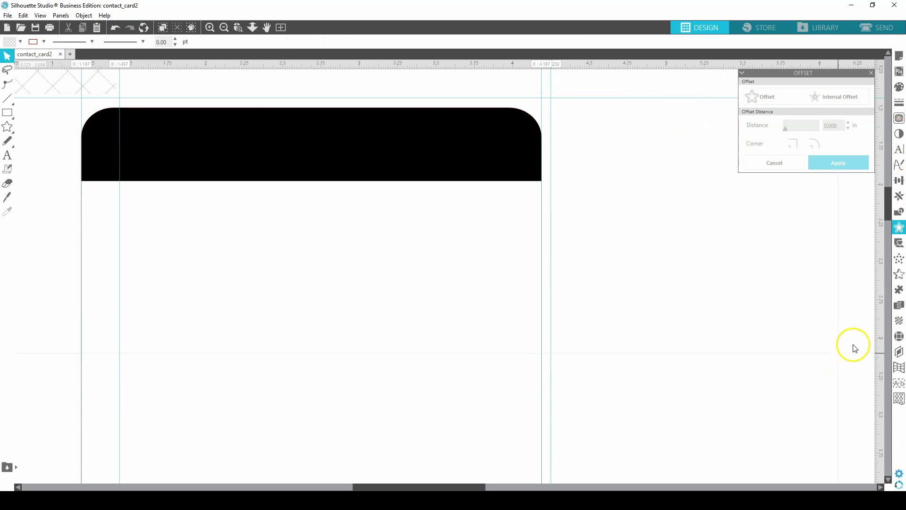
- Add a second layer above Base and rename it Bleed
left_click(900, 351)
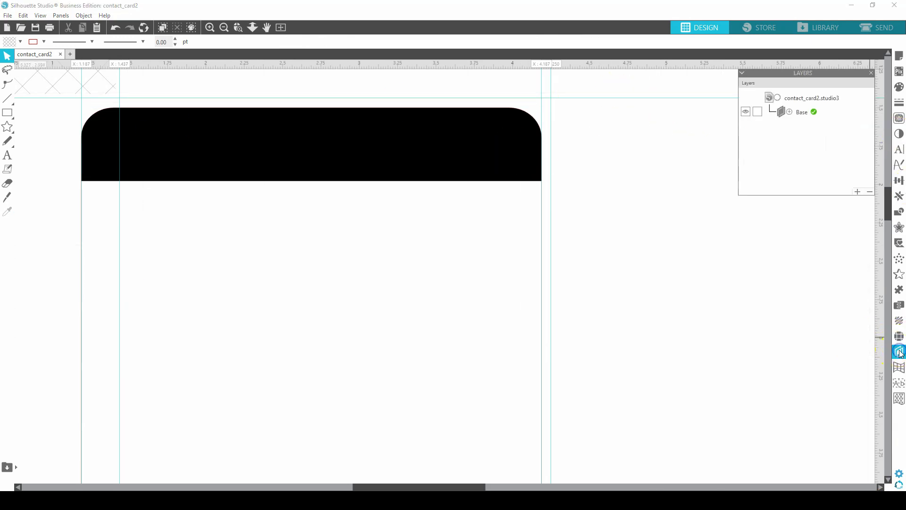
left_click(858, 192)
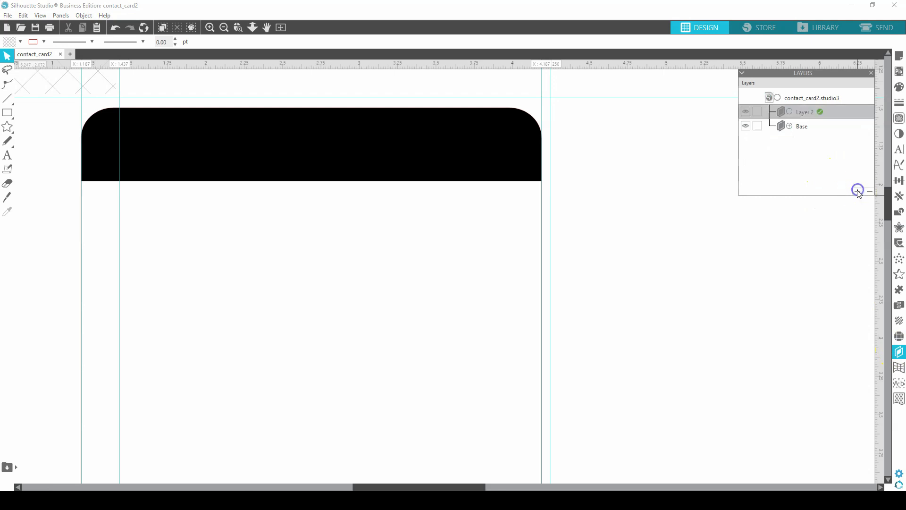
double_click(804, 112)
type("Bleed")
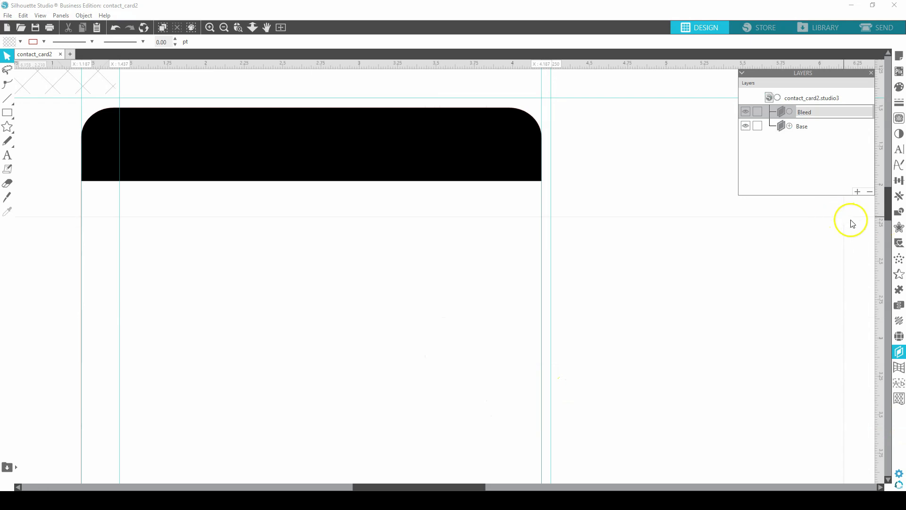
left_click(797, 181)
left_click(801, 111)
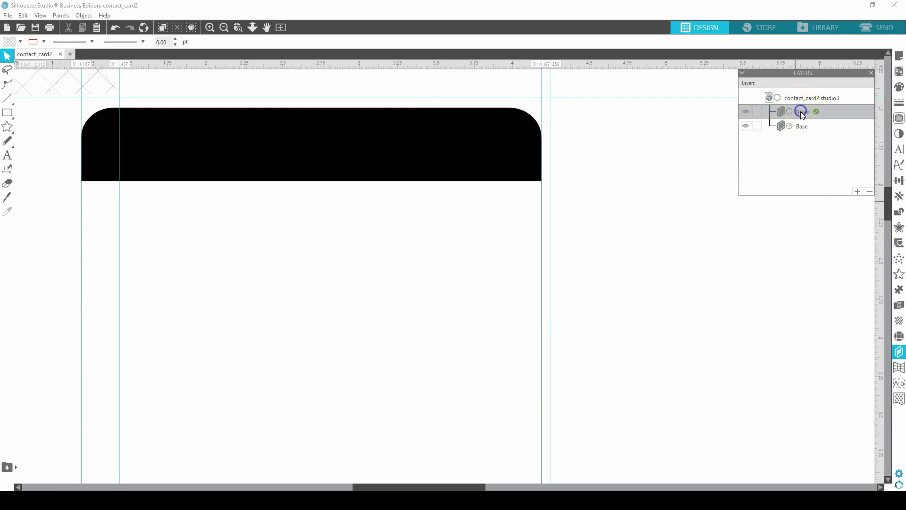
right_click(800, 114)
left_click(558, 226)
left_click(770, 135)
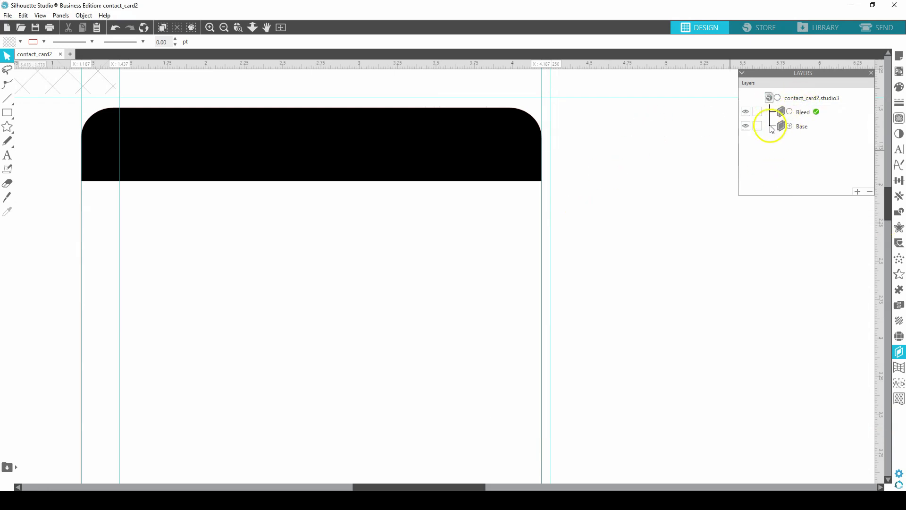
- Paste the black offset shape into the Bleed layer and toggle the layer's visibility to check it
left_click(23, 15)
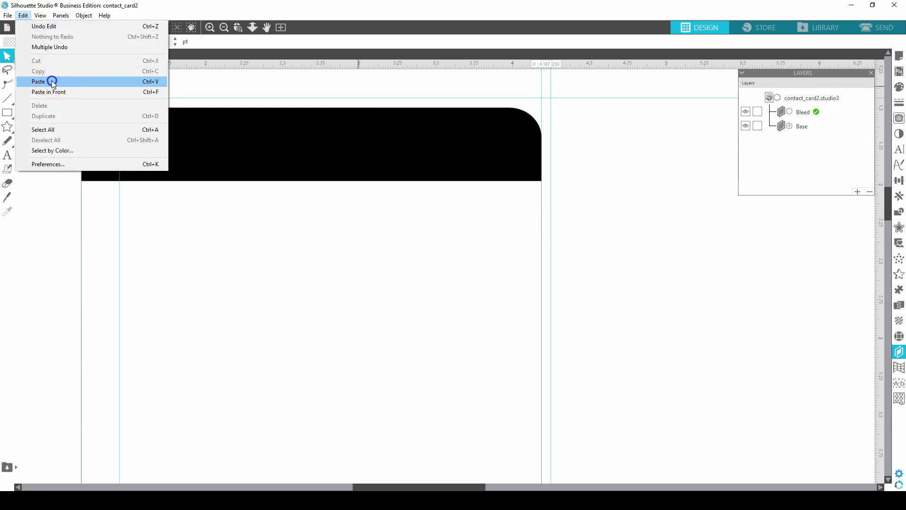
left_click(53, 81)
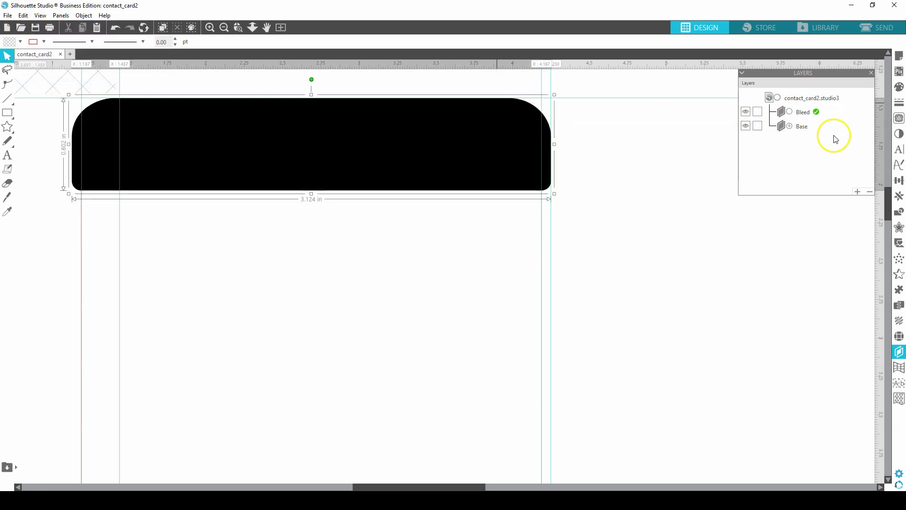
left_click(745, 113)
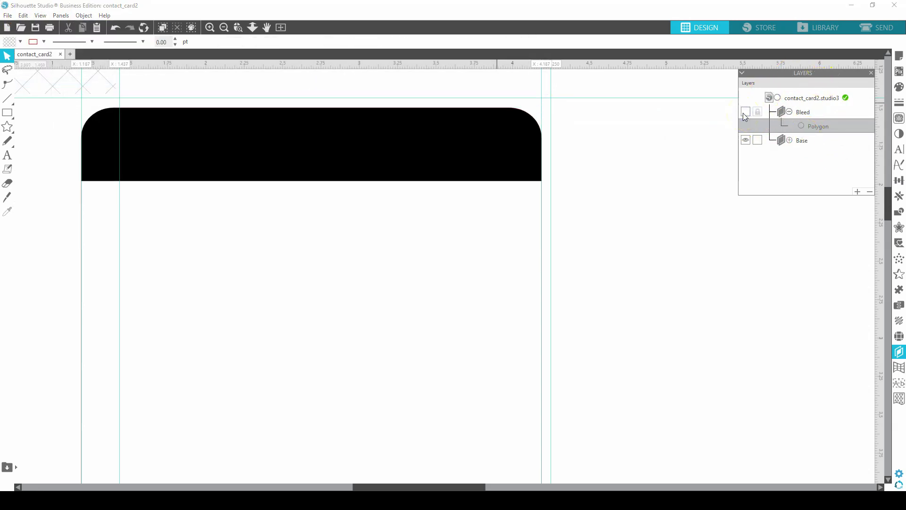
left_click(745, 112)
left_click(745, 113)
left_click(744, 114)
left_click(744, 113)
left_click(745, 113)
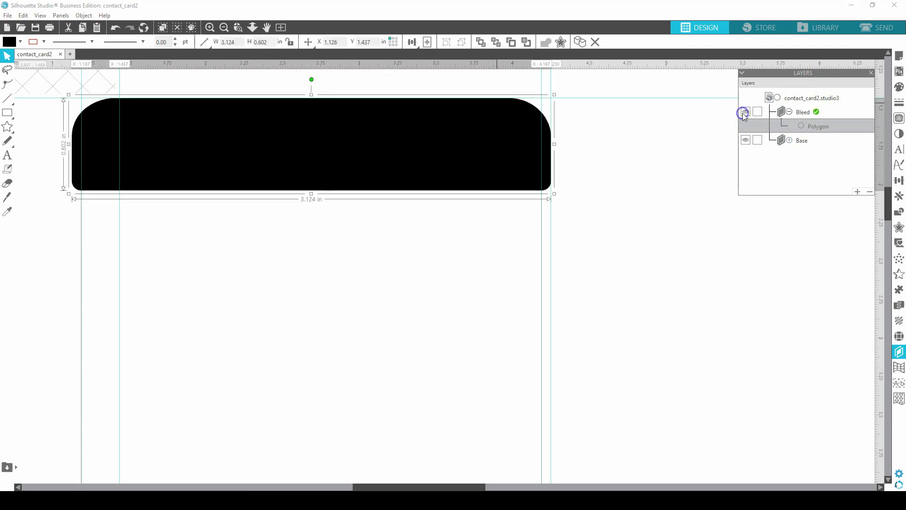
left_click(745, 114)
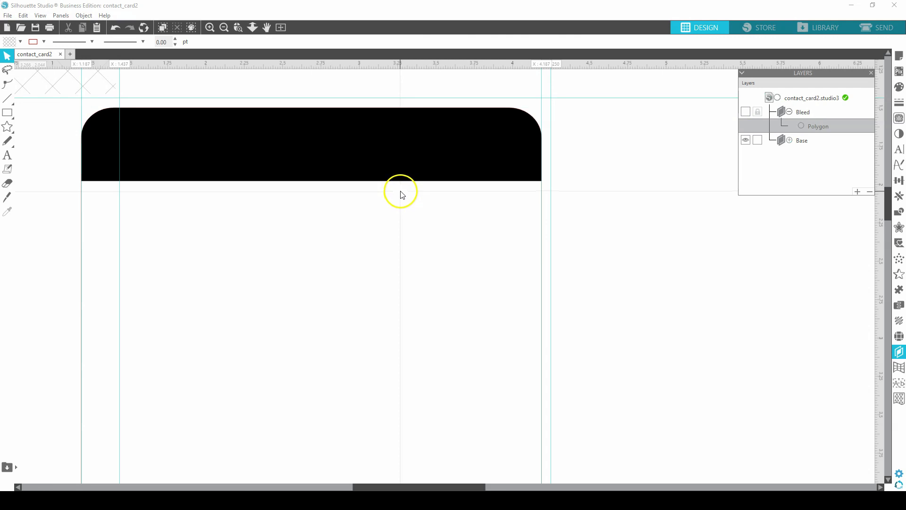
left_click(745, 113)
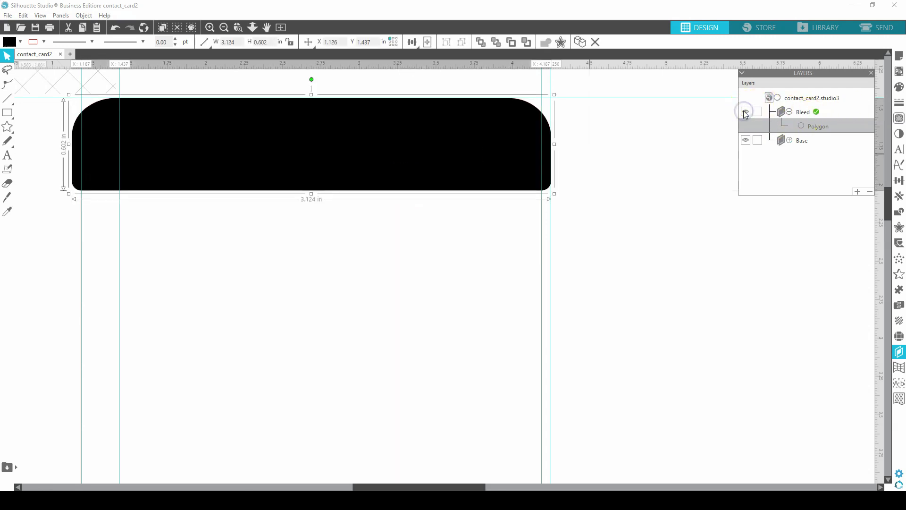
left_click(745, 113)
left_click(745, 114)
left_click(744, 113)
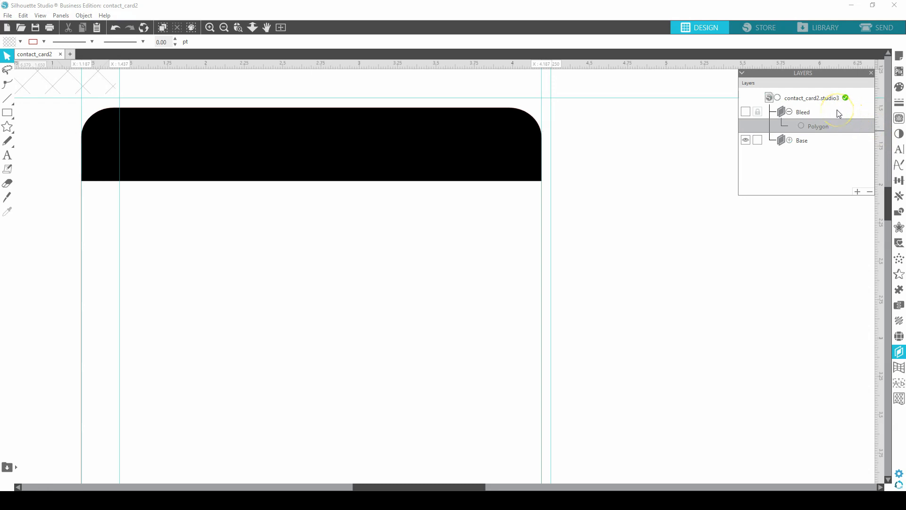
left_click(745, 112)
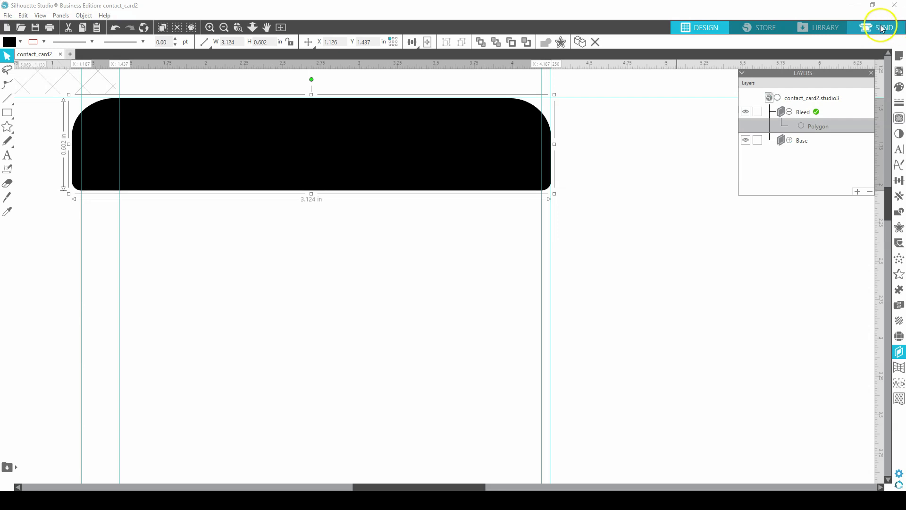
- Switch to the SEND panel to view the cut settings for the card
left_click(860, 30)
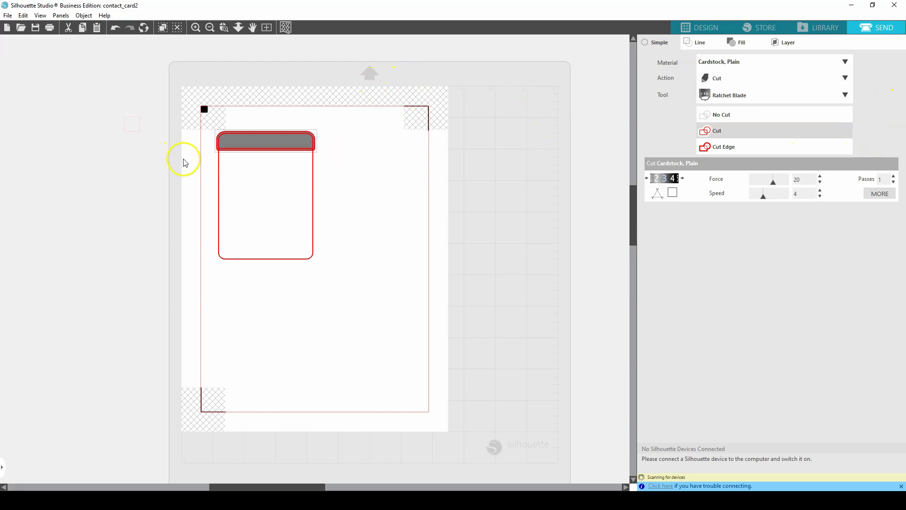
scroll(187, 156, "up", 3)
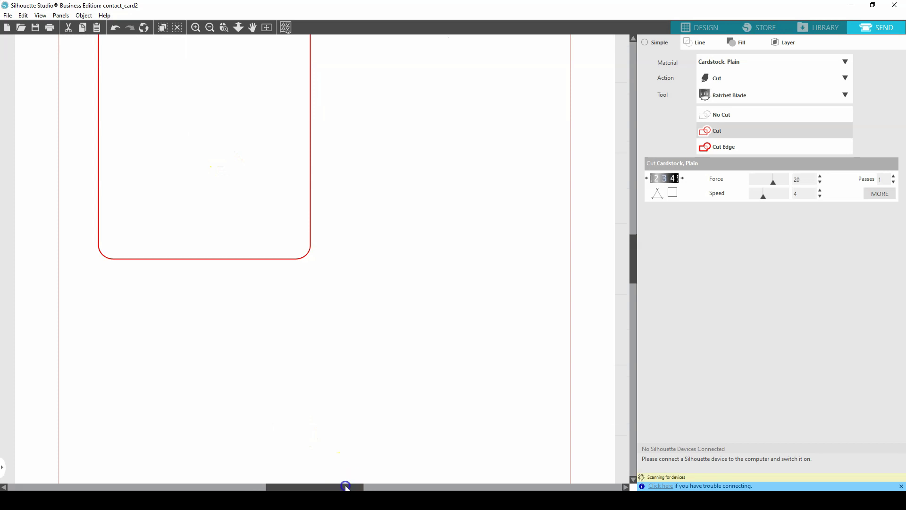
left_click_drag(347, 487, 308, 474)
scroll(317, 461, "up", 5)
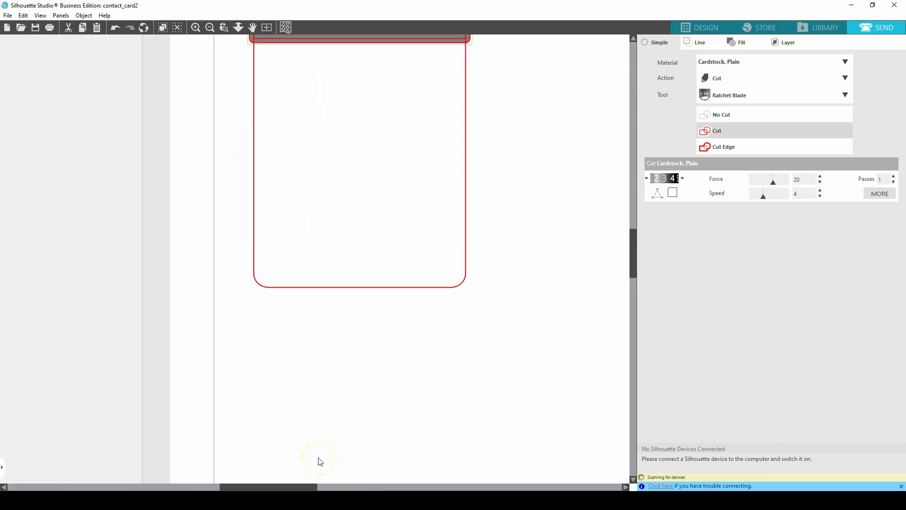
scroll(323, 457, "up", 5)
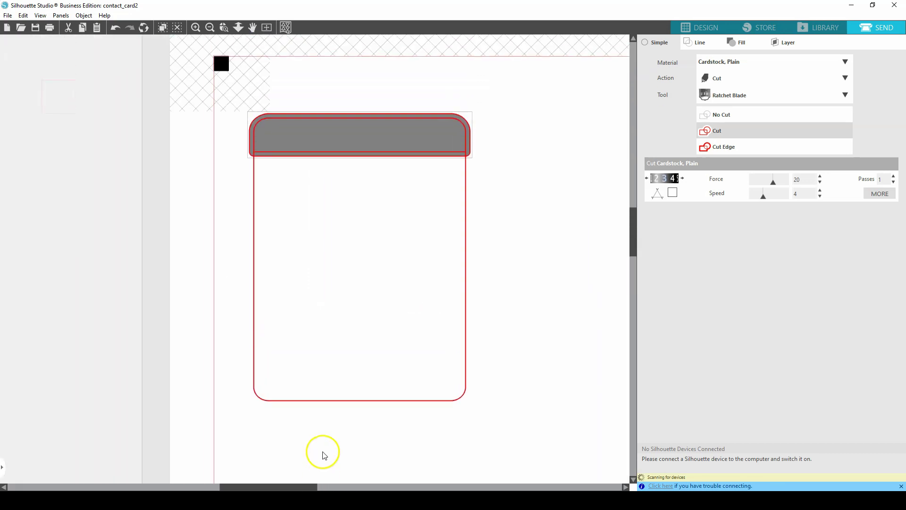
scroll(326, 436, "up", 1, "ctrl")
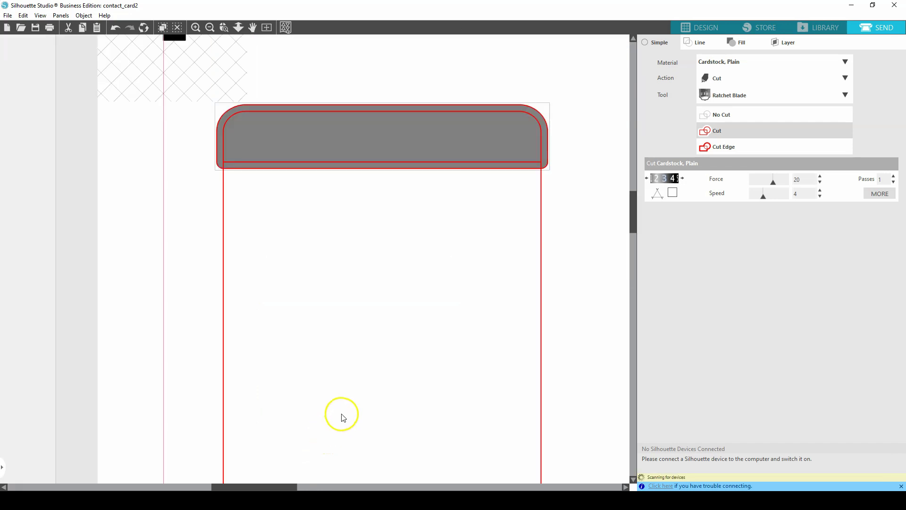
scroll(340, 415, "up", 1)
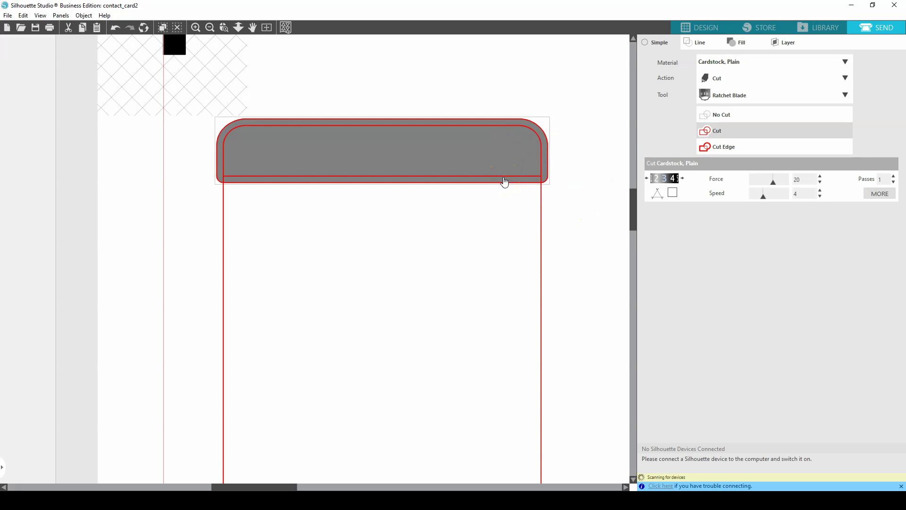
- Set the header's black offset shape to No Cut and check the remaining cut lines
left_click(581, 166)
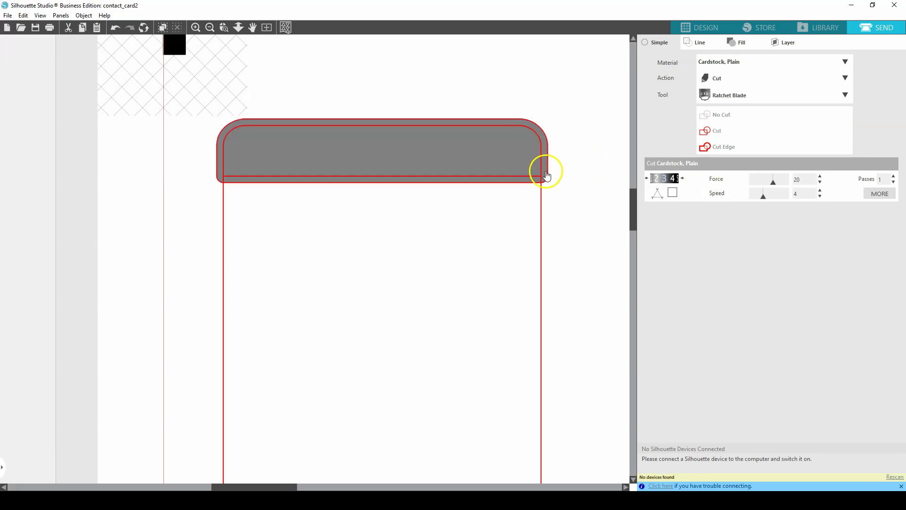
left_click(546, 176)
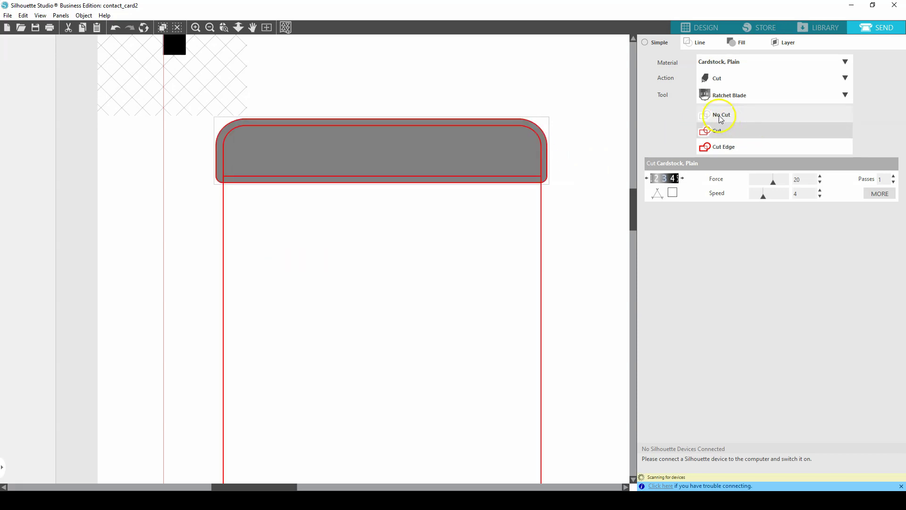
left_click(721, 116)
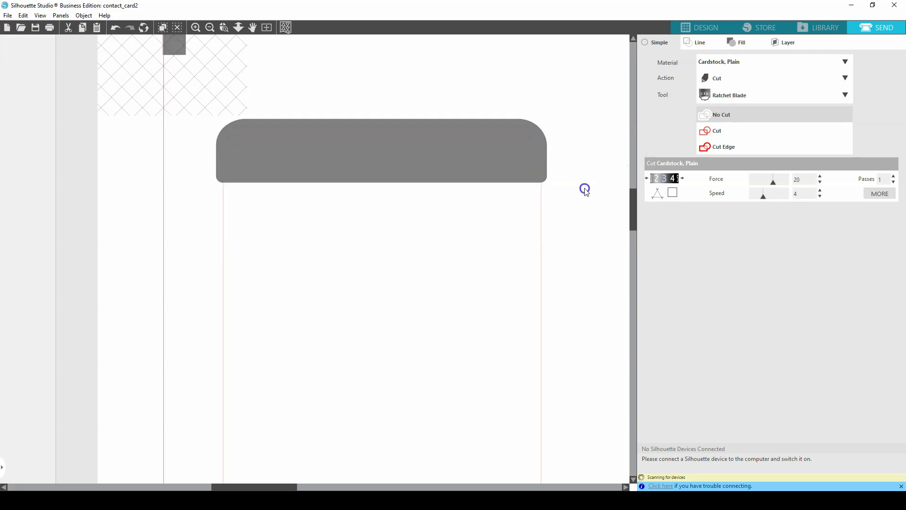
left_click(585, 189)
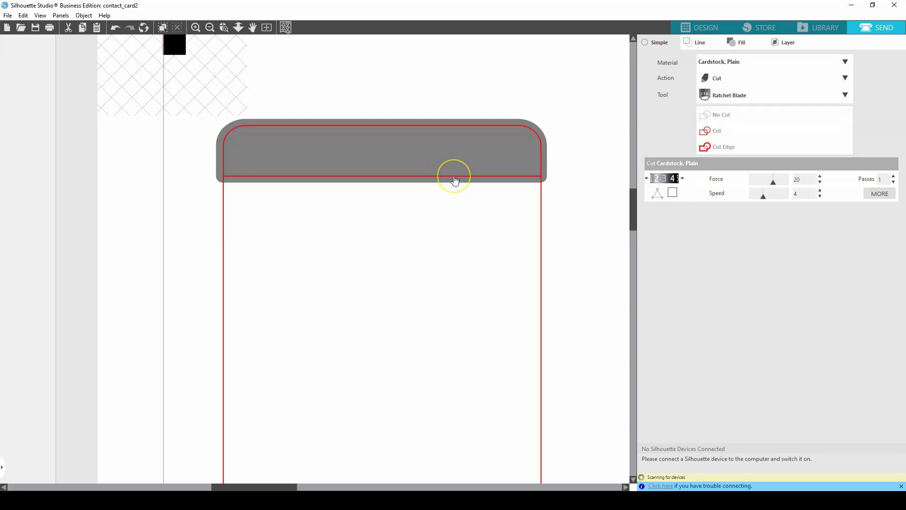
left_click(455, 180)
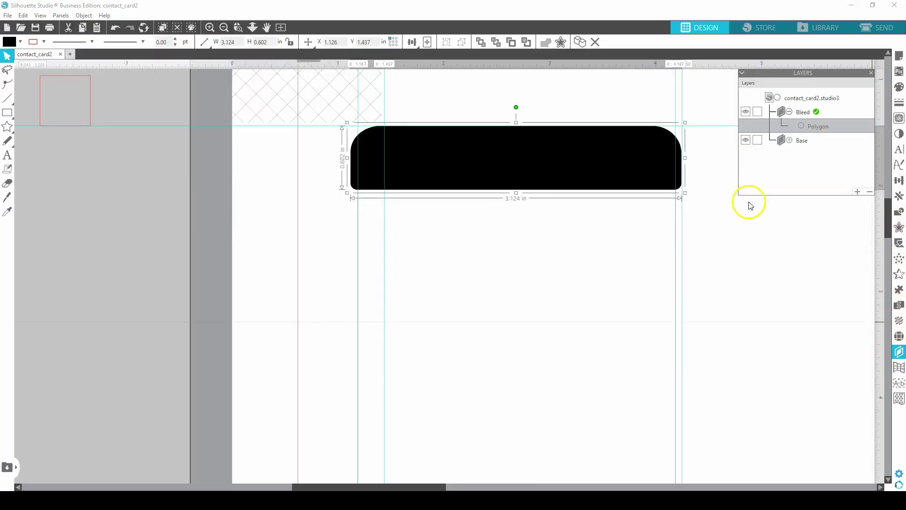
- Hide the Bleed layer and make Base the active layer
left_click(751, 113)
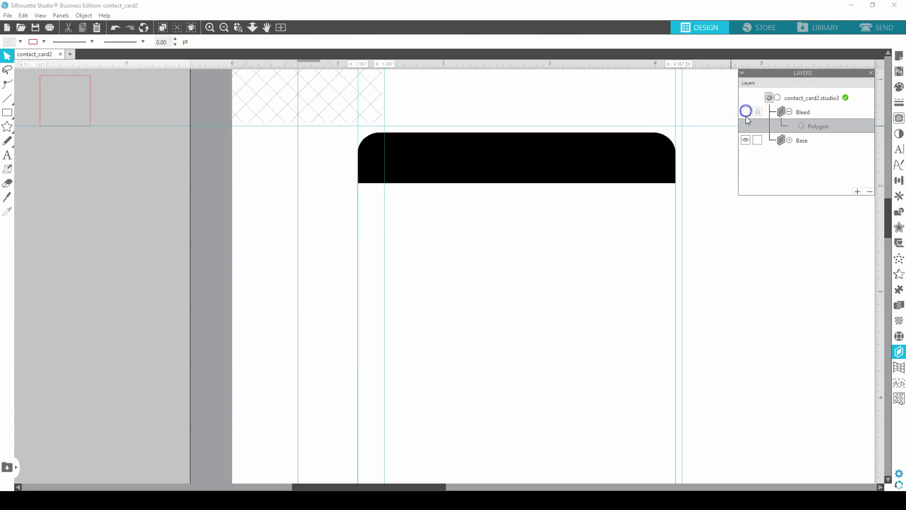
left_click(800, 140)
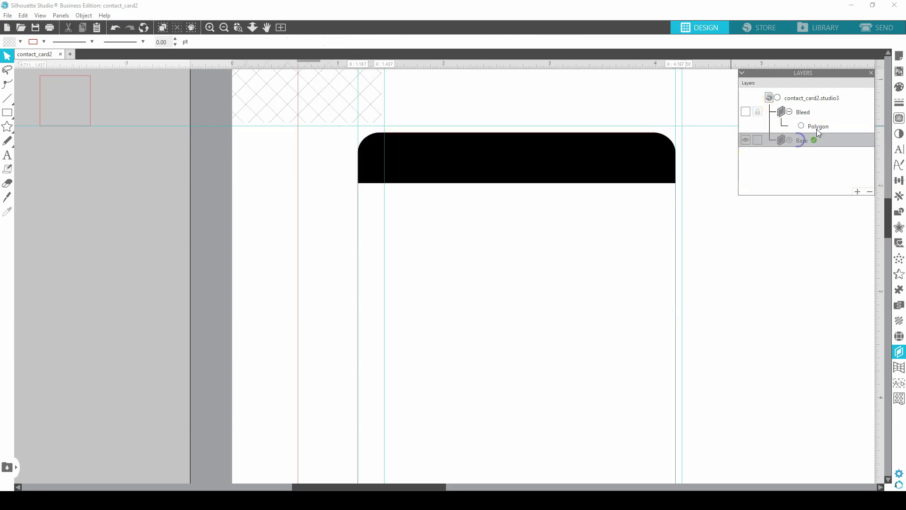
left_click(873, 26)
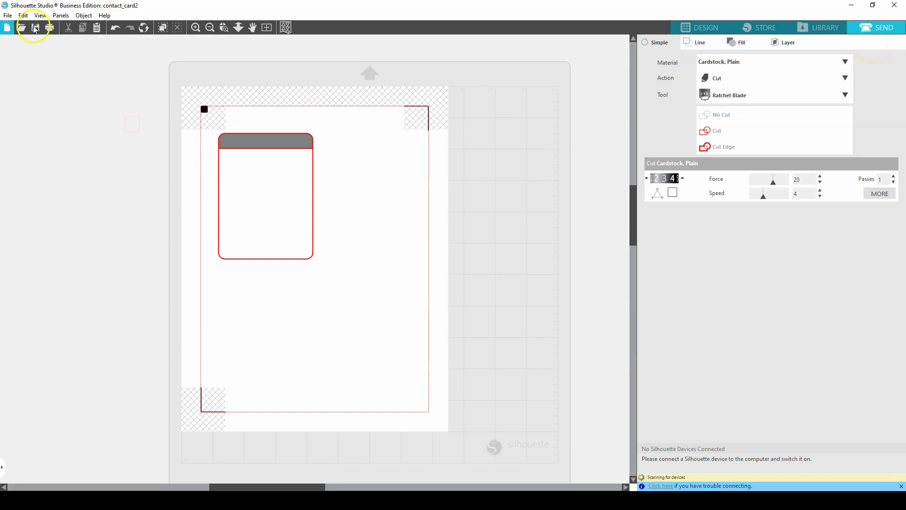
- Set the card's grey header to No Cut, leaving the rounded outline set to cut
left_click(283, 145)
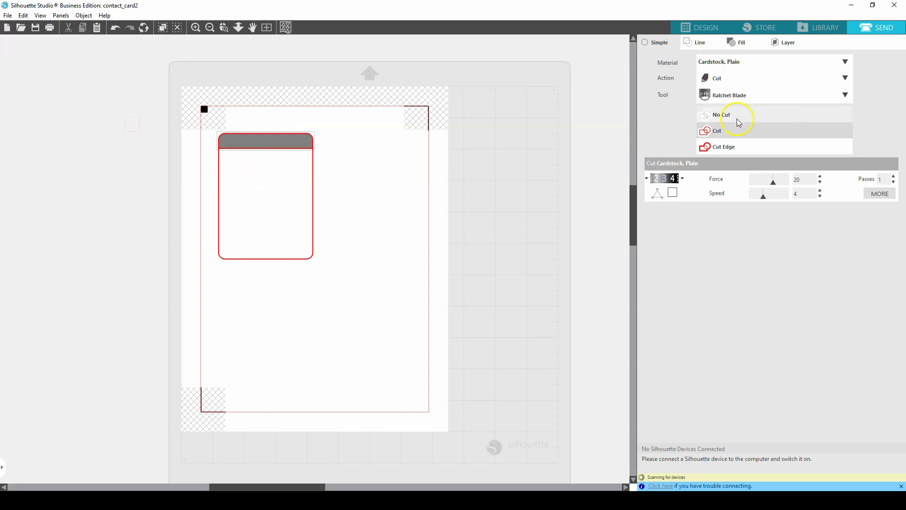
left_click(739, 122)
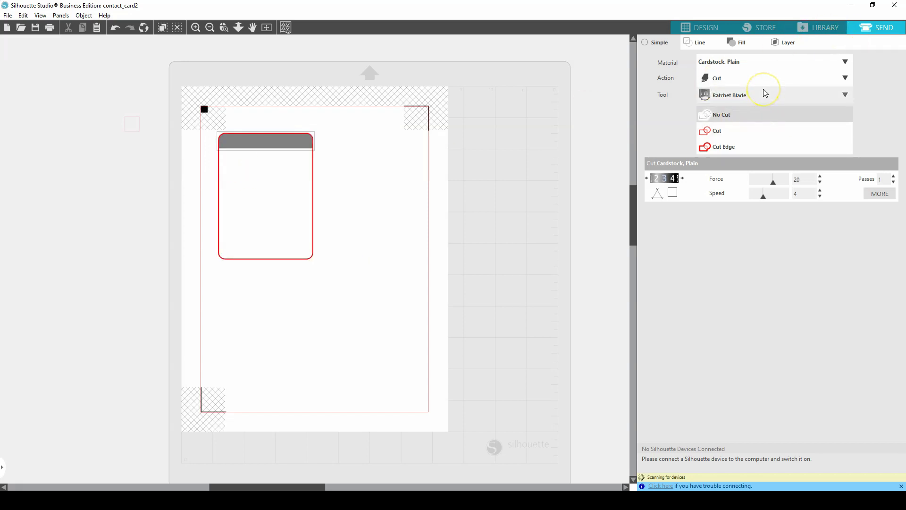
key("ctrl+plus")
key("ctrl+plus")
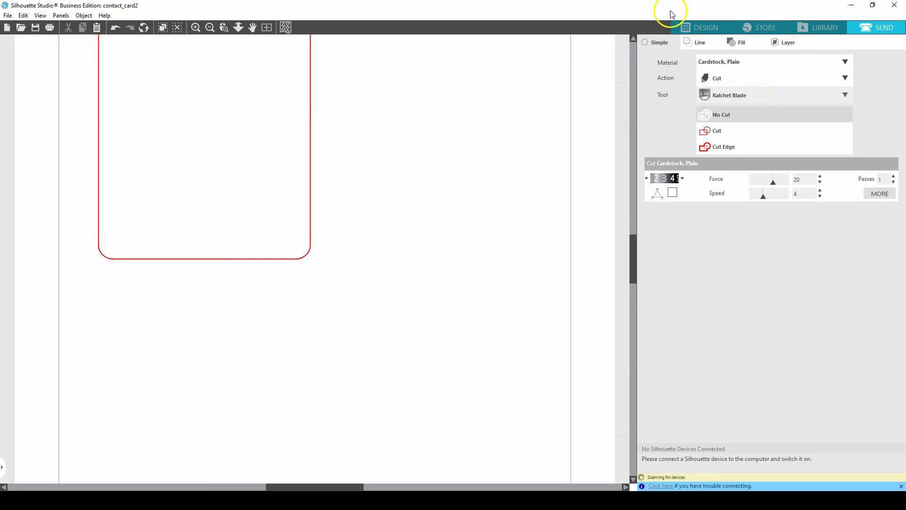
left_click(706, 29)
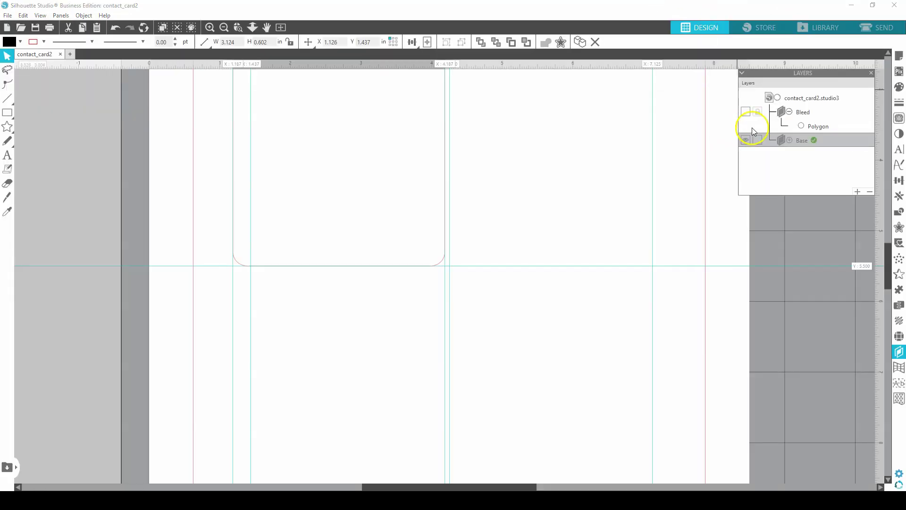
left_click(871, 28)
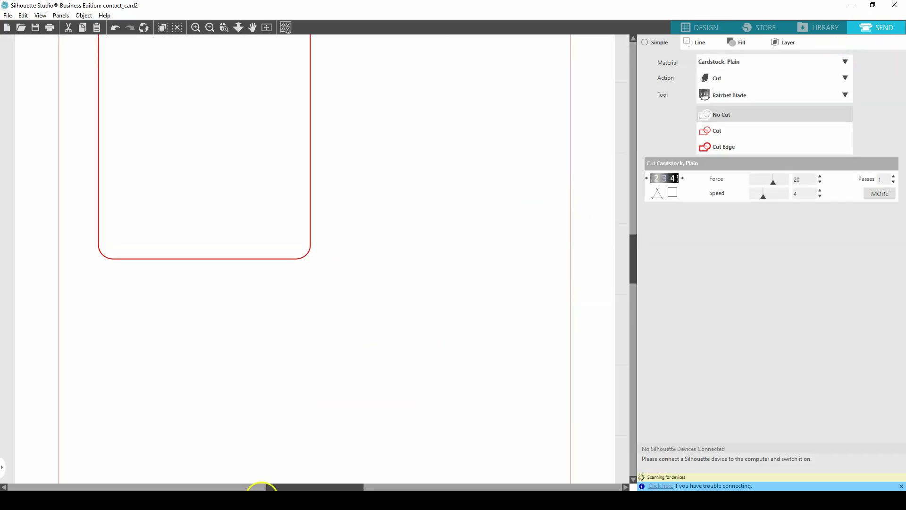
left_click_drag(302, 489, 249, 488)
scroll(307, 430, "up", 4)
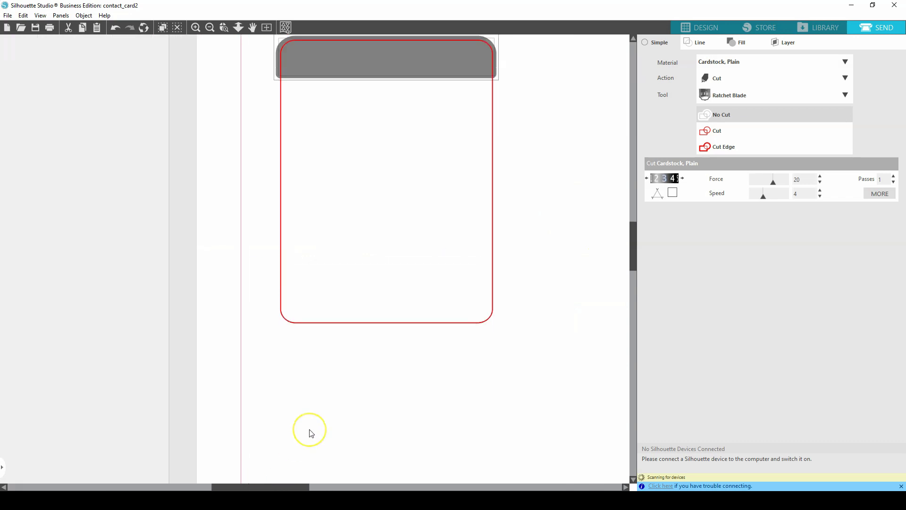
scroll(312, 434, "up", 1)
scroll(319, 425, "down", 3)
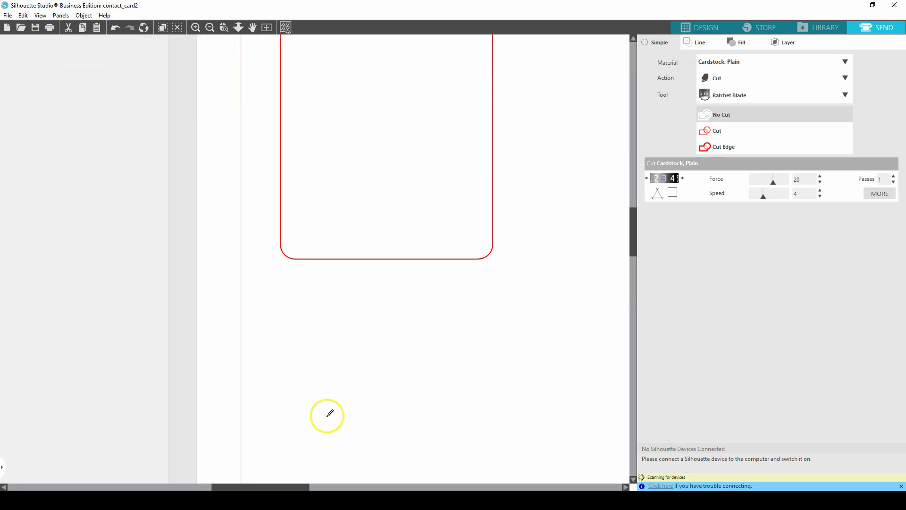
scroll(336, 405, "up", 2)
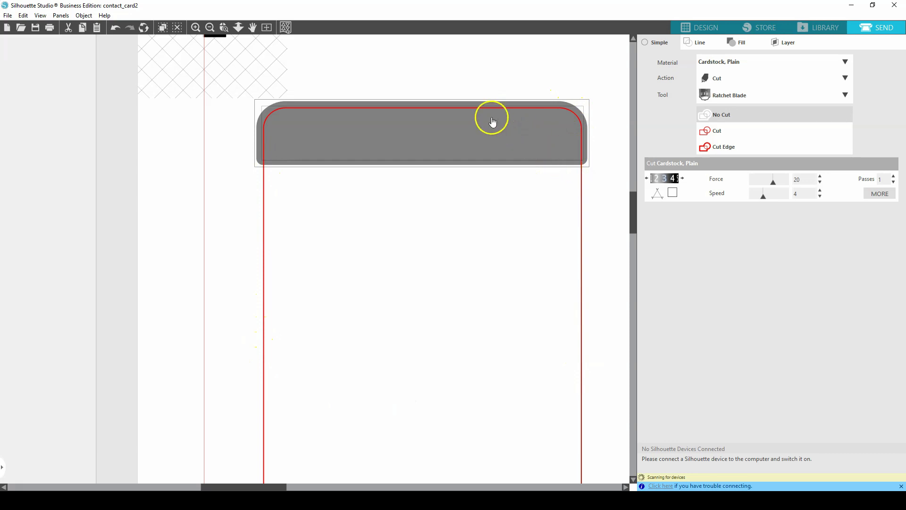
- Back in the design workspace, lock the Base layer in the Layers panel
left_click(700, 27)
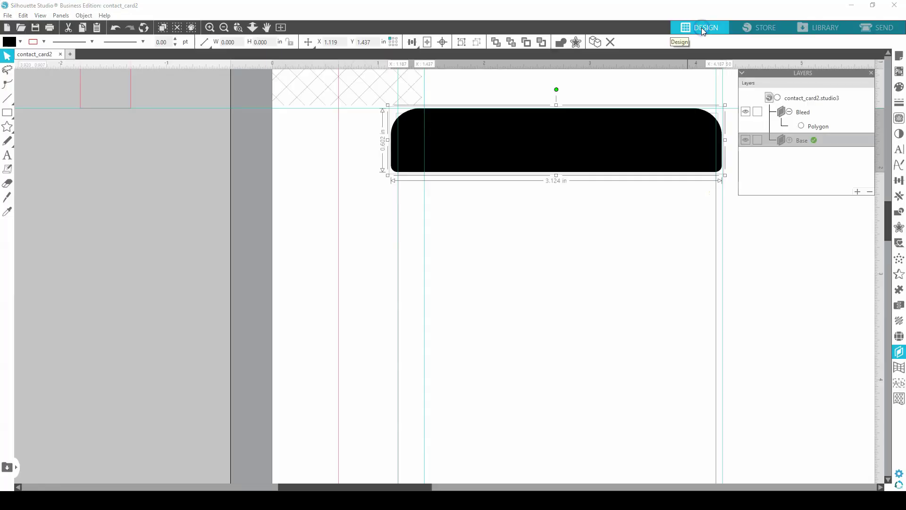
scroll(520, 196, "down", 2)
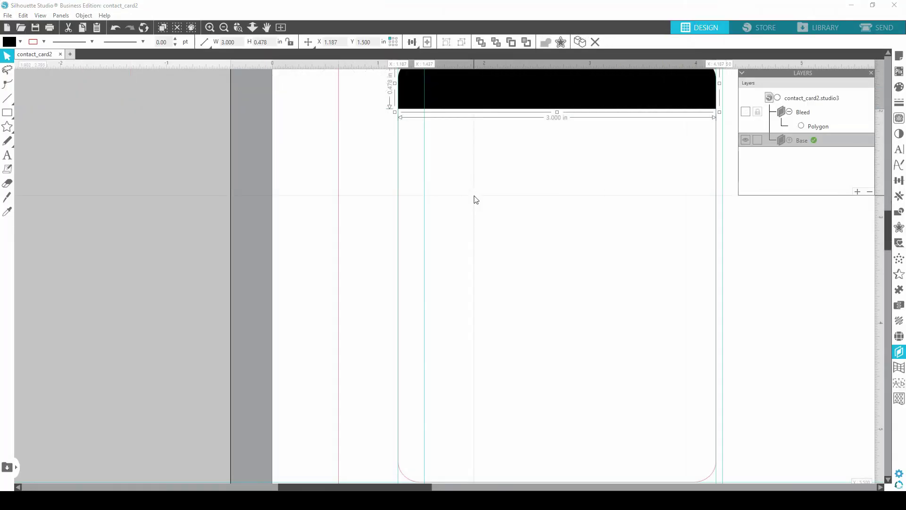
left_click_drag(749, 105, 750, 119)
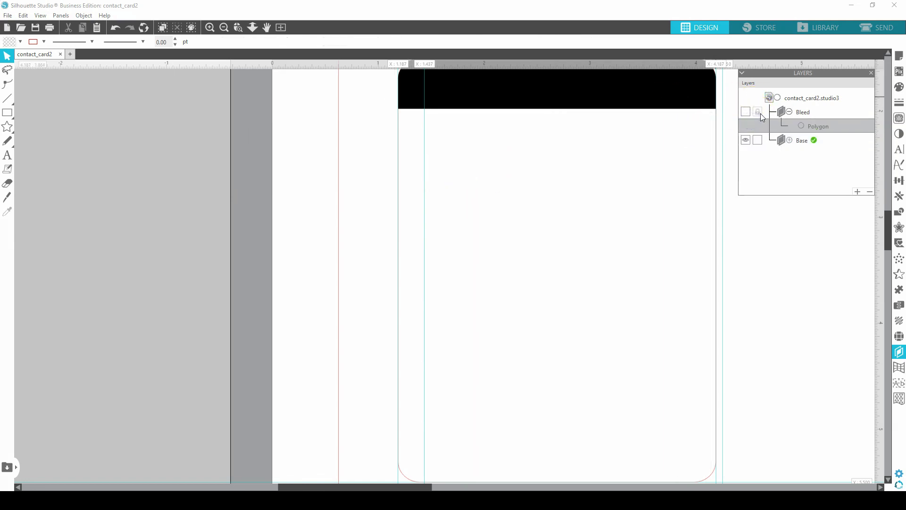
scroll(755, 127, "up", 1)
left_click(758, 140)
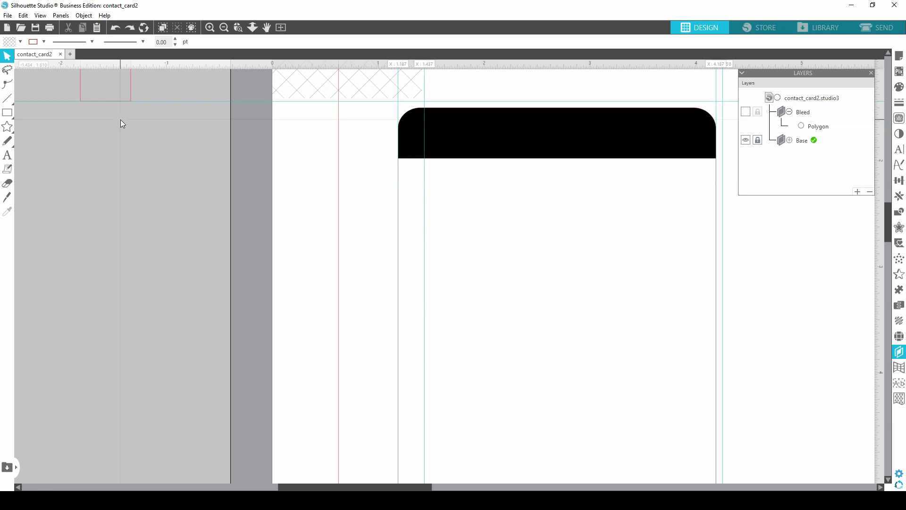